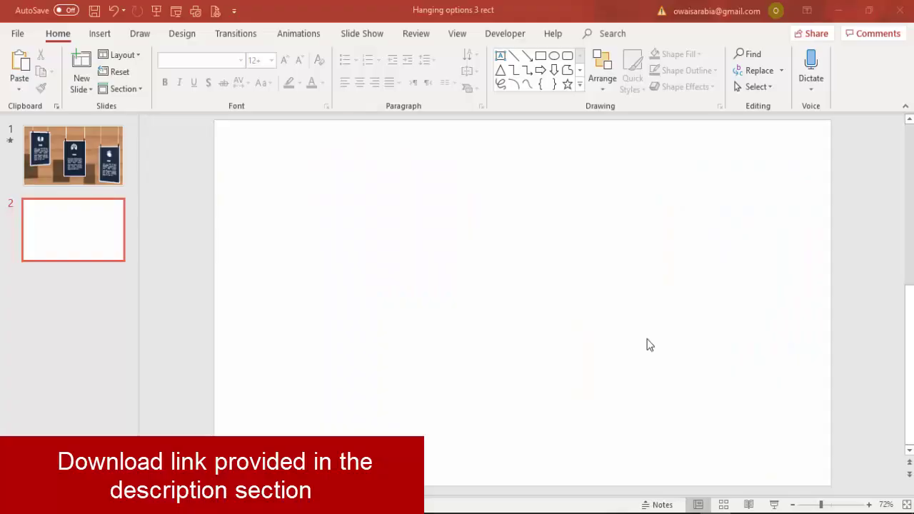
Step: Fill the second slide's background with the Oak wood texture
{"action": "right_click", "coordinate": [465, 238]}
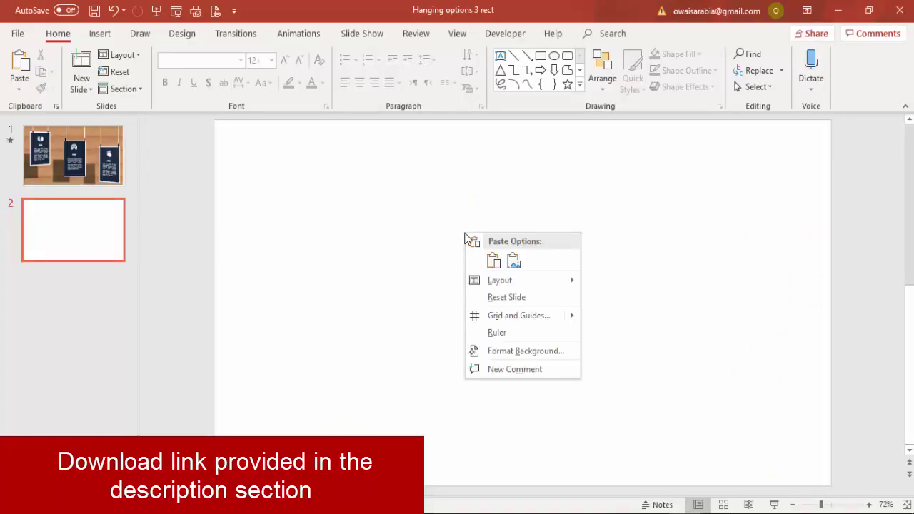
{"action": "left_click", "coordinate": [536, 356]}
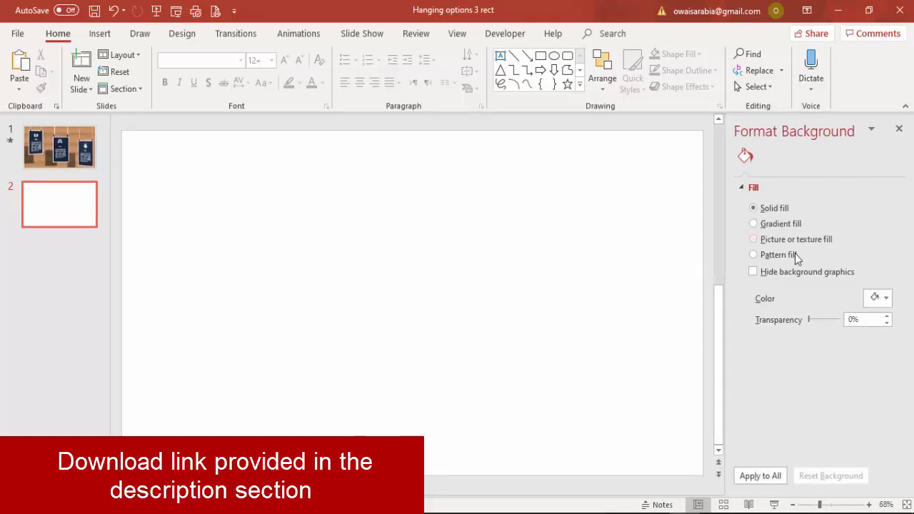
{"action": "left_click", "coordinate": [752, 240]}
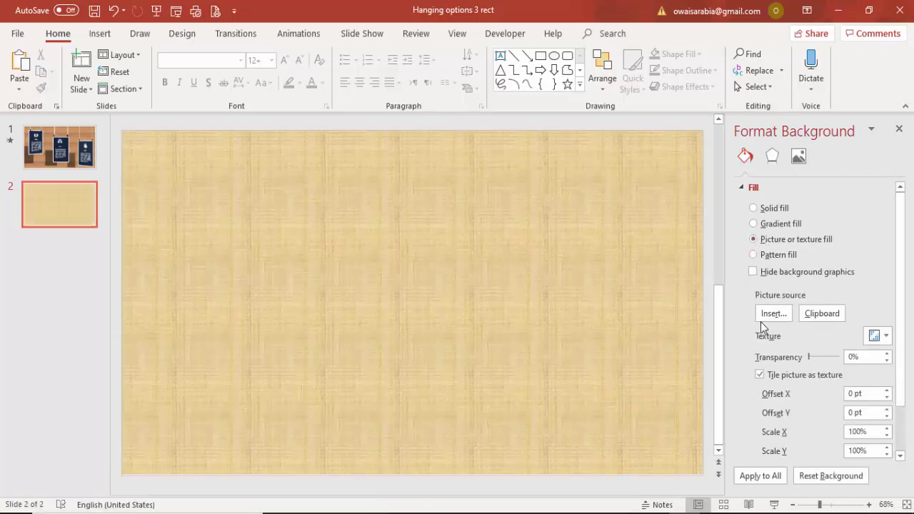
{"action": "left_click", "coordinate": [882, 339]}
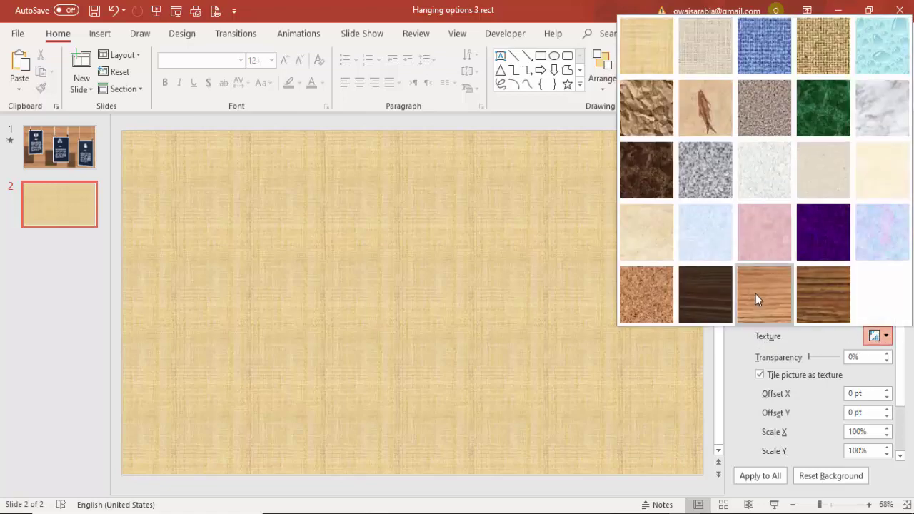
{"action": "left_click", "coordinate": [756, 294]}
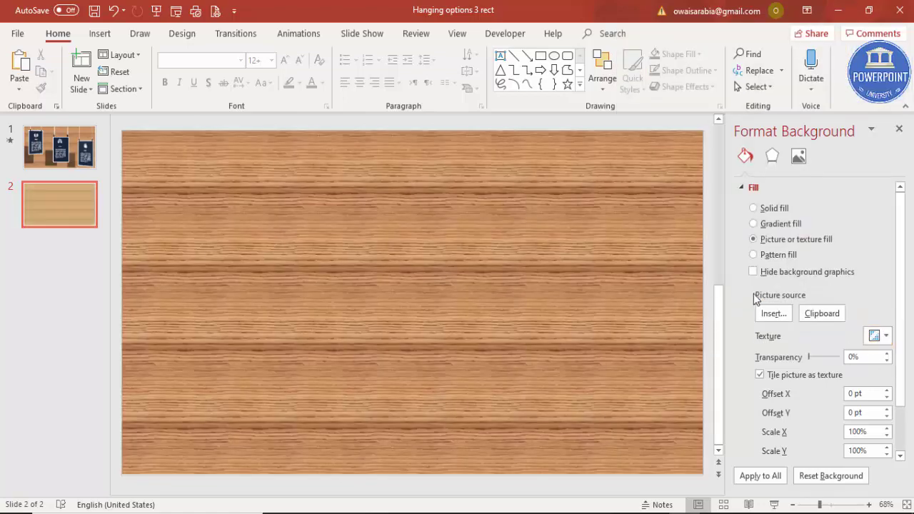
Step: Soften the wood background with the Blur artistic effect and close the pane
{"action": "left_click", "coordinate": [772, 156]}
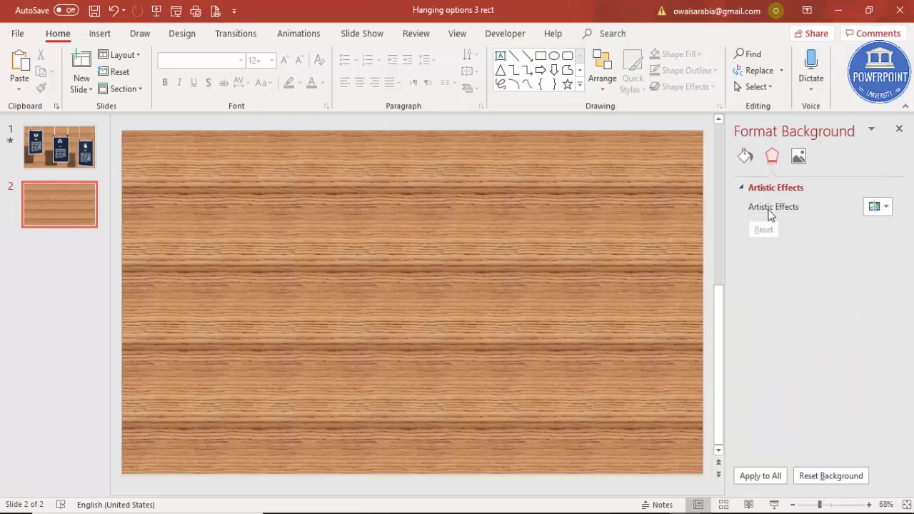
{"action": "left_click", "coordinate": [889, 210]}
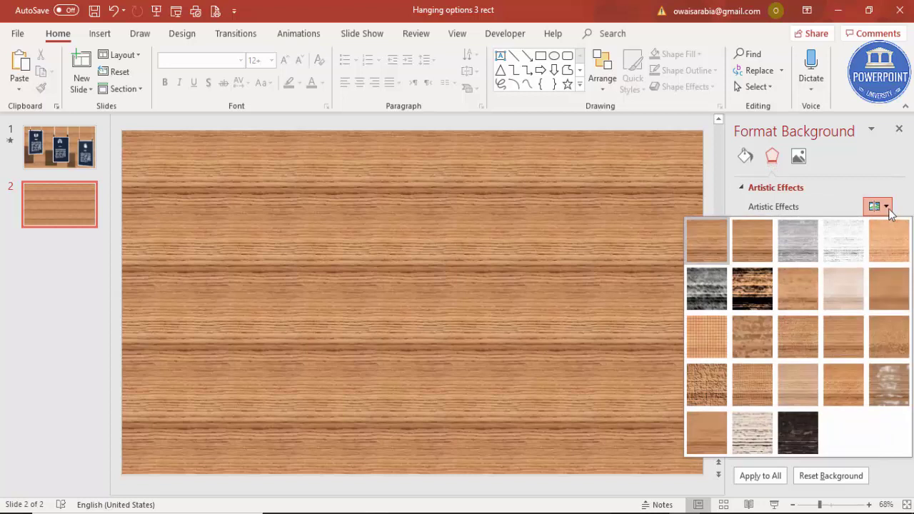
{"action": "left_click", "coordinate": [701, 246]}
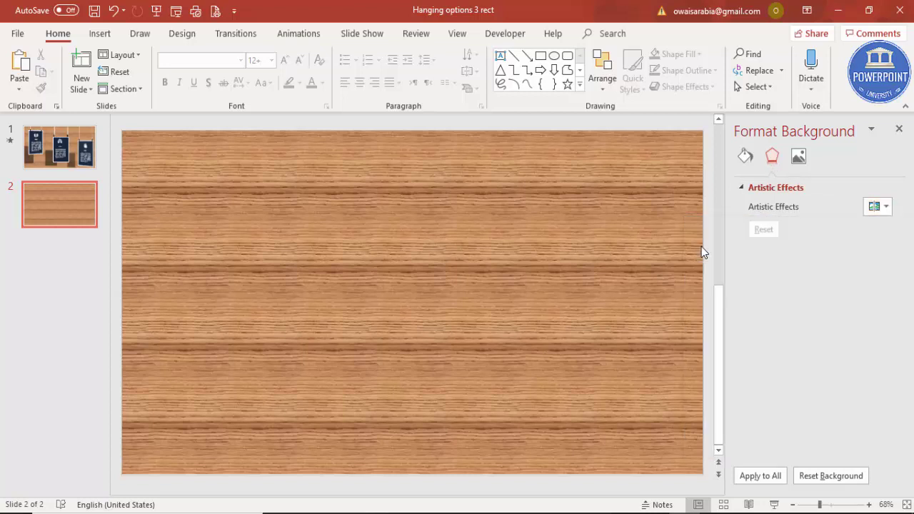
{"action": "left_click", "coordinate": [883, 206]}
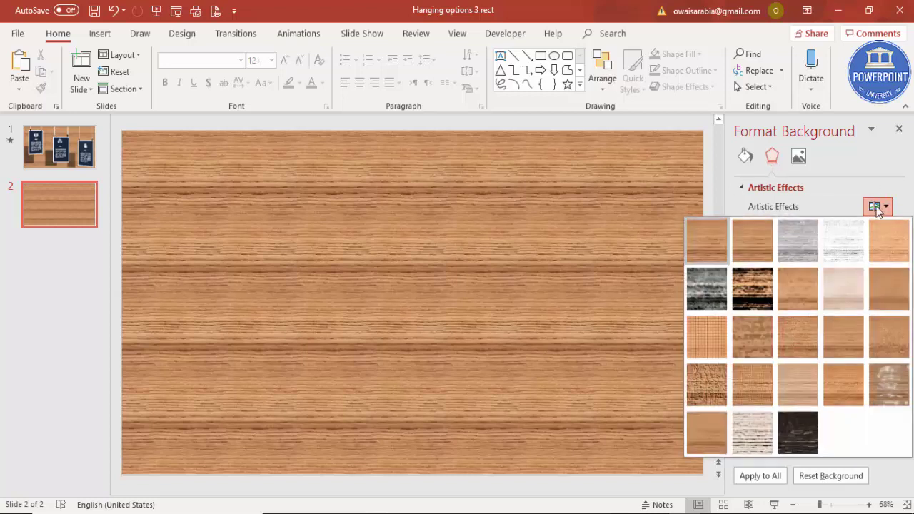
{"action": "left_click", "coordinate": [903, 302]}
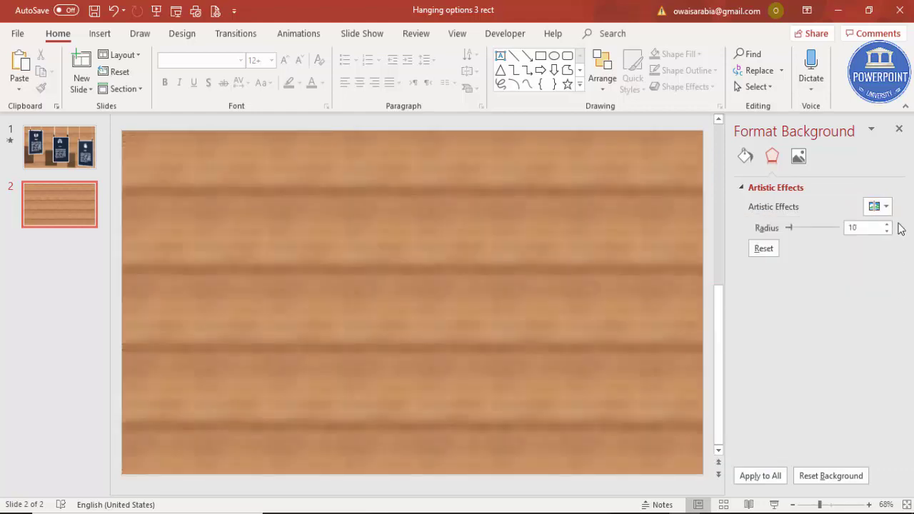
{"action": "left_click", "coordinate": [880, 206]}
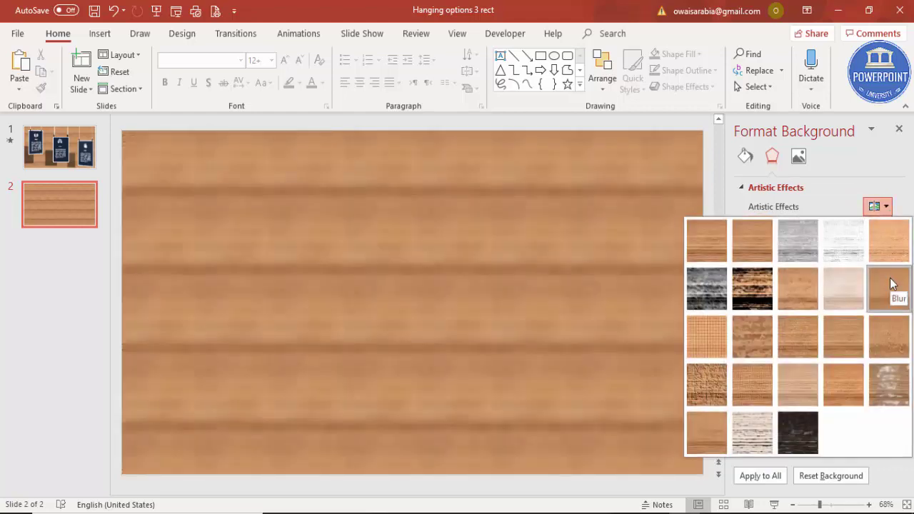
{"action": "left_click", "coordinate": [590, 211]}
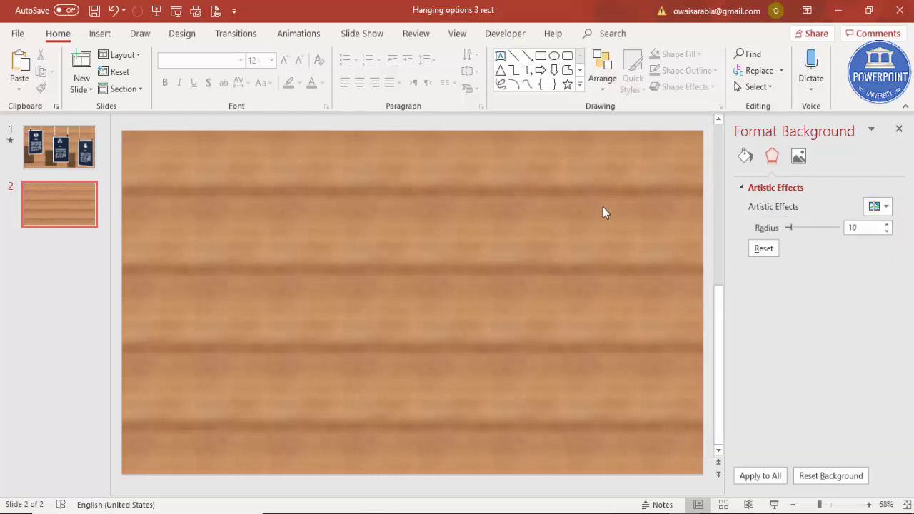
{"action": "left_click", "coordinate": [899, 128]}
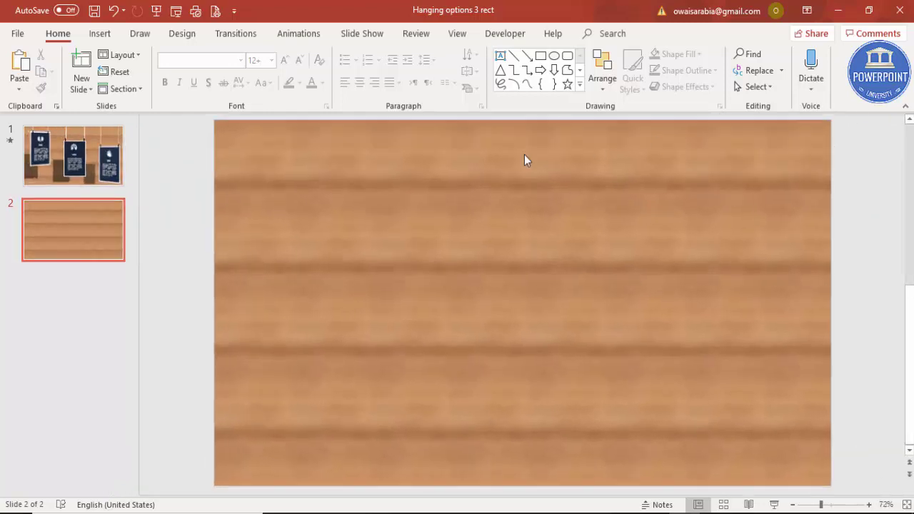
Step: Draw a tall rectangle and move it toward the slide centre
{"action": "left_click", "coordinate": [100, 34]}
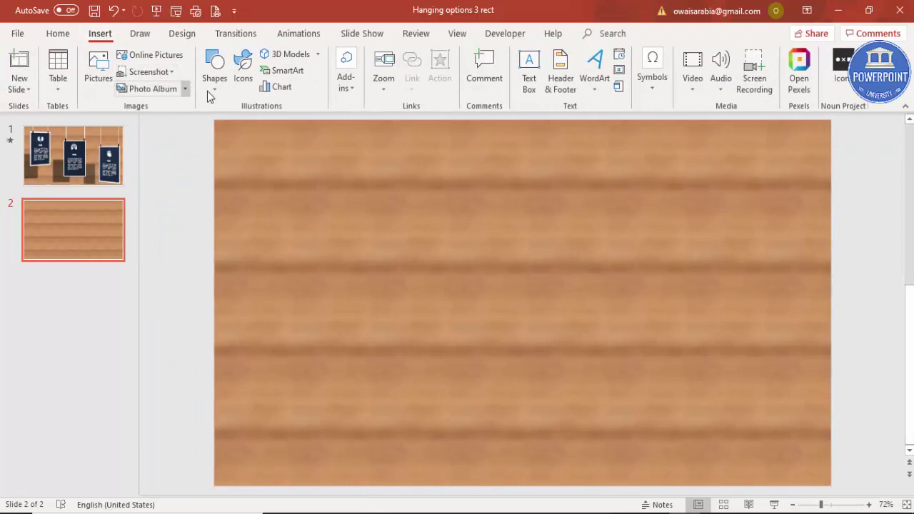
{"action": "left_click", "coordinate": [214, 92]}
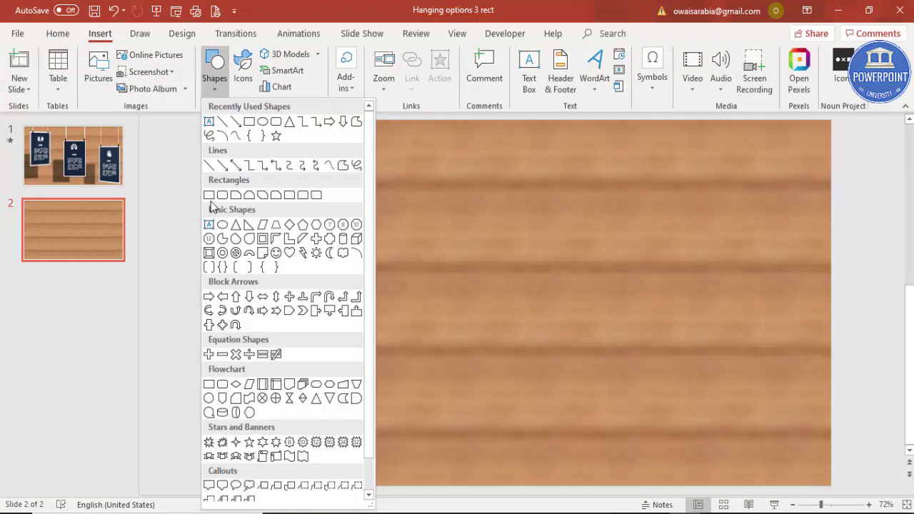
{"action": "left_click", "coordinate": [209, 195]}
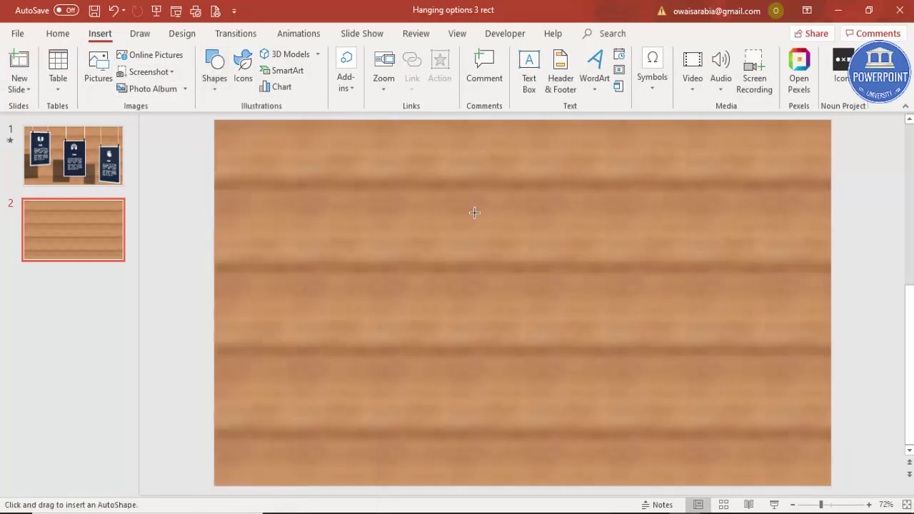
{"action": "left_click_drag", "start_coordinate": [484, 215], "coordinate": [598, 398]}
{"action": "left_click_drag", "start_coordinate": [553, 305], "coordinate": [521, 291]}
{"action": "left_click", "coordinate": [520, 291]}
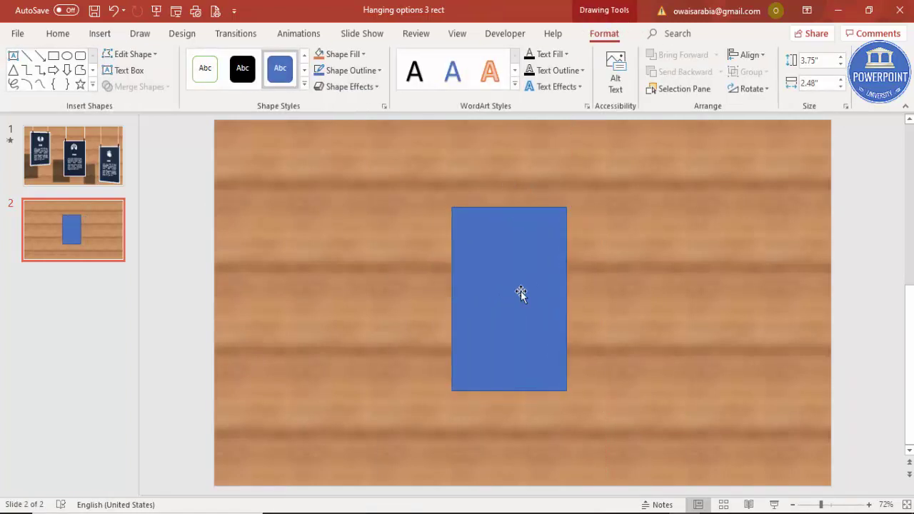
Step: Give the rectangle a white outline 6.25 pt wide
{"action": "left_click", "coordinate": [379, 75]}
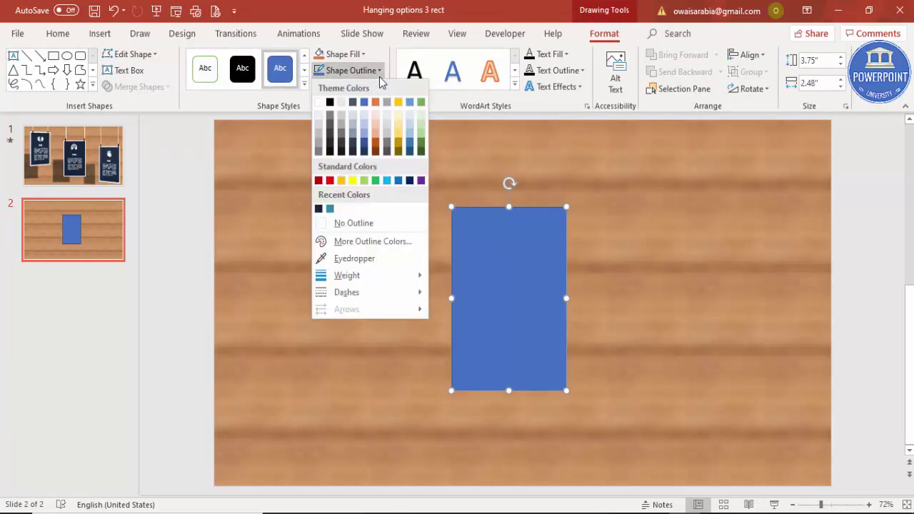
{"action": "left_click", "coordinate": [319, 103]}
{"action": "right_click", "coordinate": [472, 231]}
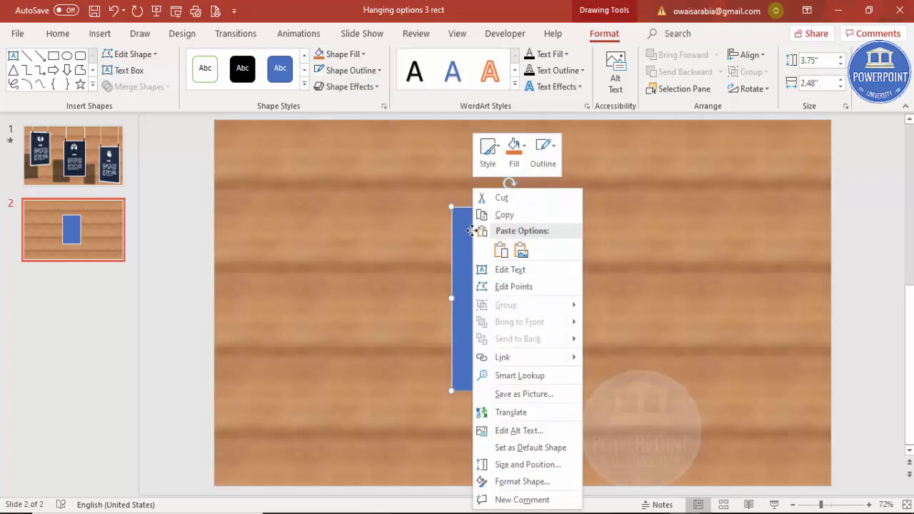
{"action": "left_click", "coordinate": [537, 482]}
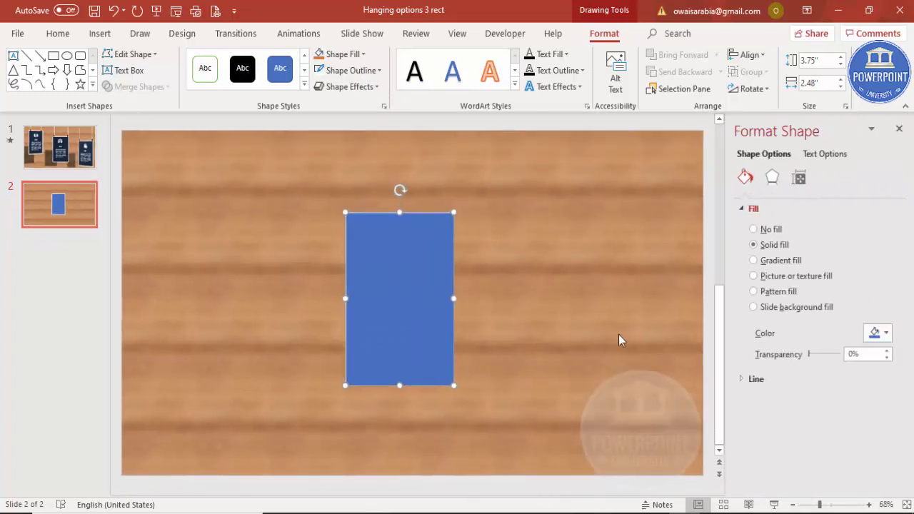
{"action": "left_click", "coordinate": [763, 379]}
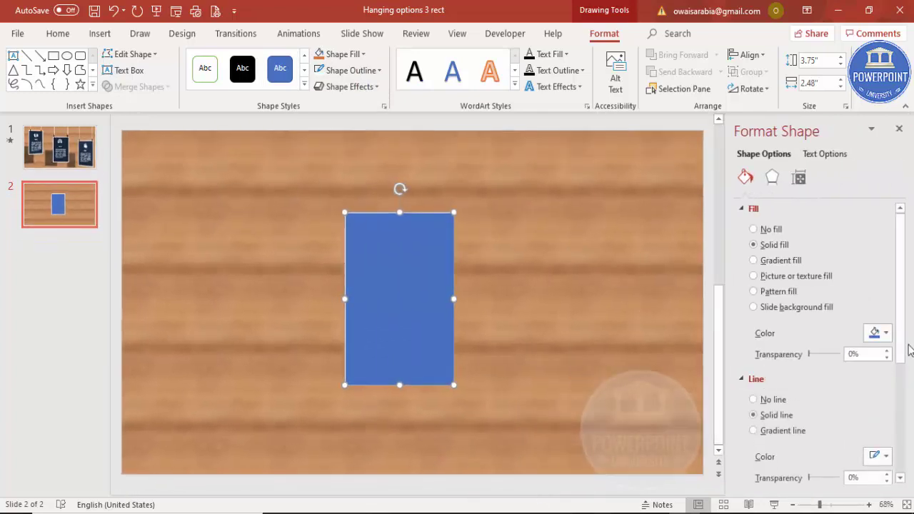
{"action": "left_click_drag", "start_coordinate": [901, 361], "coordinate": [906, 420]}
{"action": "left_click", "coordinate": [887, 379]}
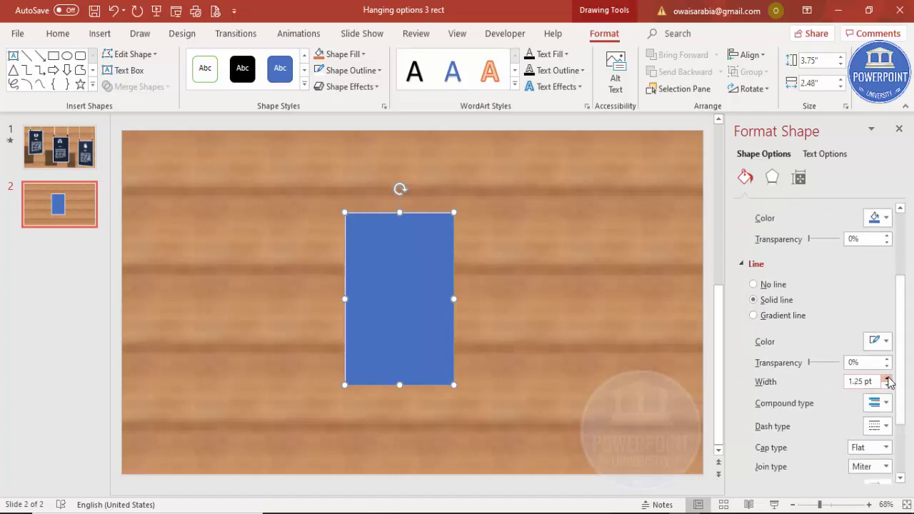
{"action": "left_click", "coordinate": [888, 380]}
{"action": "left_click", "coordinate": [888, 379]}
{"action": "left_click", "coordinate": [888, 379]}
{"action": "left_click", "coordinate": [888, 379]}
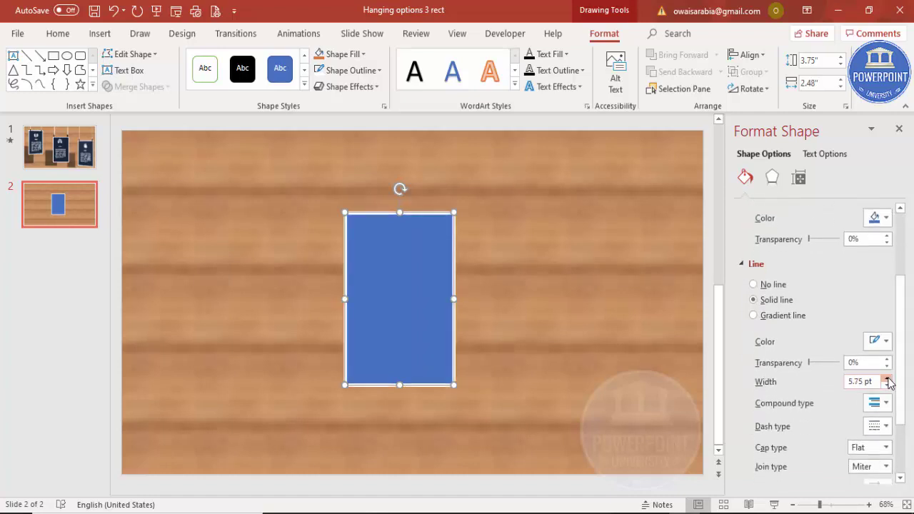
{"action": "left_click", "coordinate": [888, 379]}
{"action": "left_click", "coordinate": [888, 380]}
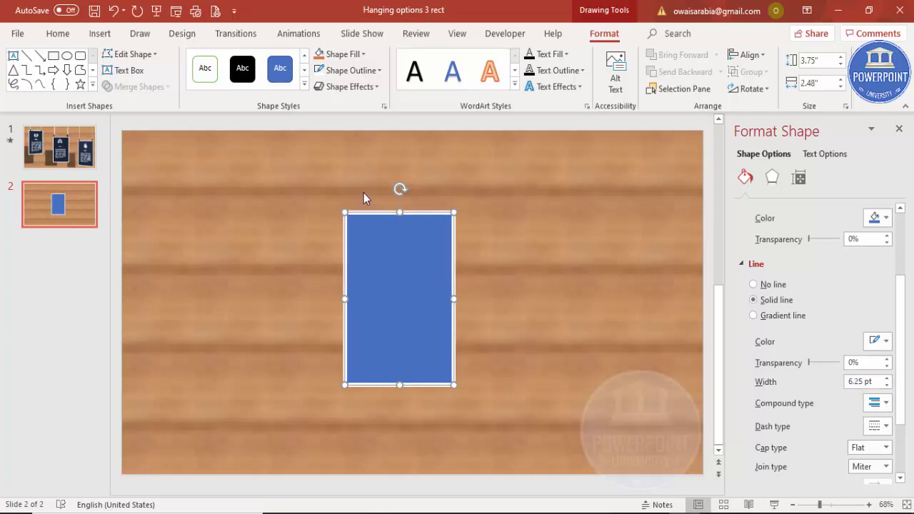
Step: Fill the rectangle with dark navy and nudge it slightly into place
{"action": "left_click", "coordinate": [361, 55]}
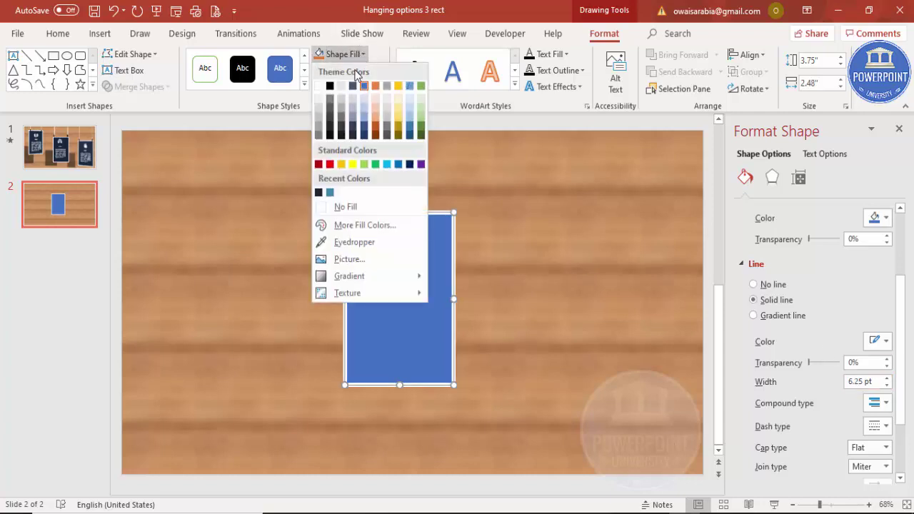
{"action": "left_click", "coordinate": [321, 191]}
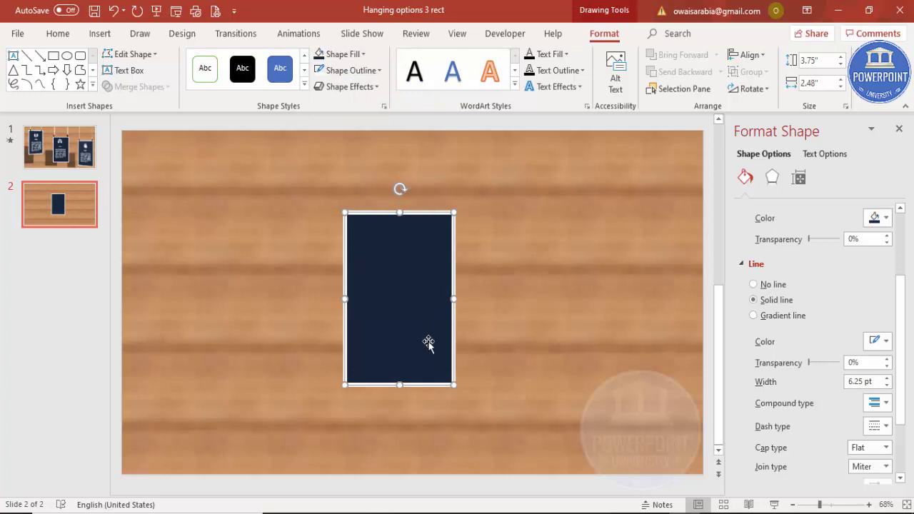
{"action": "left_click", "coordinate": [474, 386]}
{"action": "left_click_drag", "start_coordinate": [450, 346], "coordinate": [435, 334]}
{"action": "left_click", "coordinate": [482, 241]}
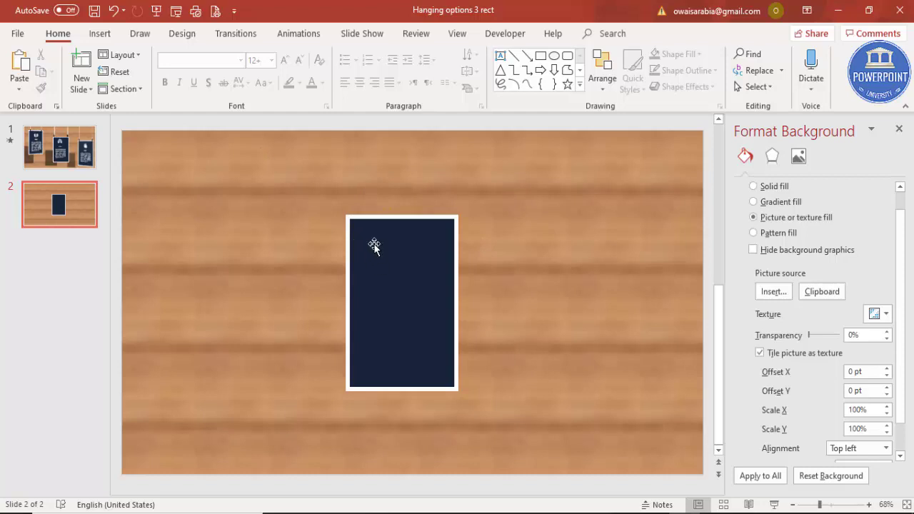
Step: Draw a small Flowchart: Terminator clip, filled black with no outline
{"action": "left_click", "coordinate": [100, 34]}
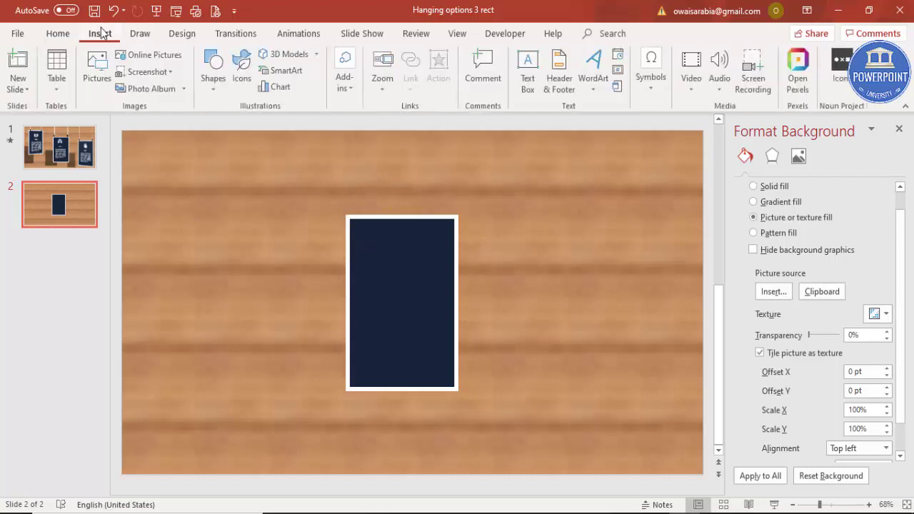
{"action": "left_click", "coordinate": [210, 93]}
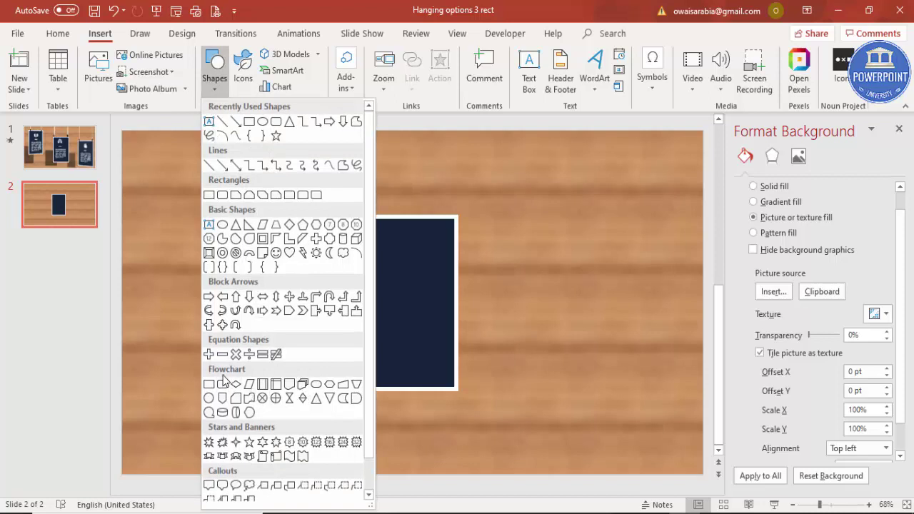
{"action": "left_click", "coordinate": [316, 385]}
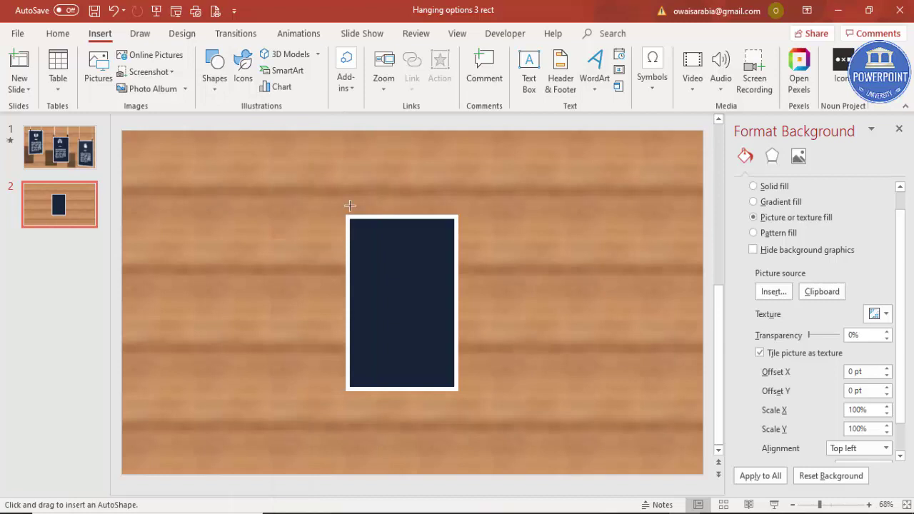
{"action": "left_click_drag", "start_coordinate": [360, 184], "coordinate": [365, 193]}
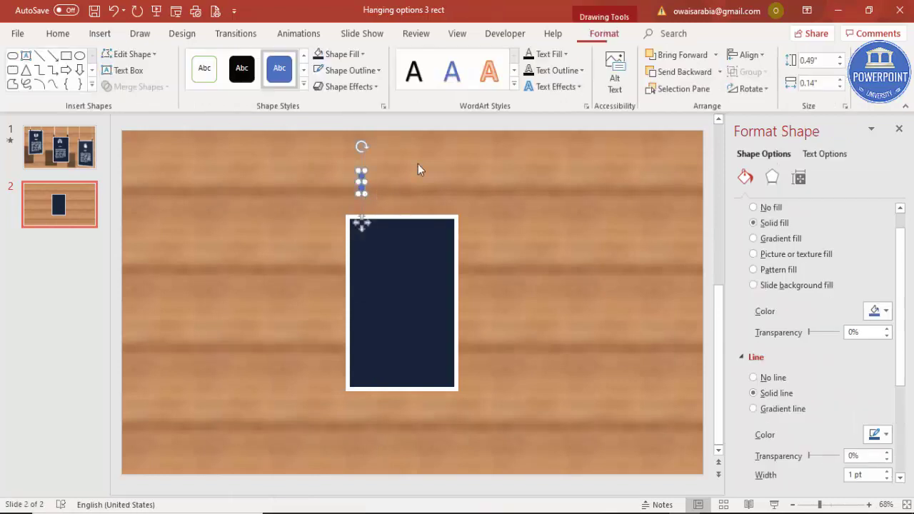
{"action": "left_click", "coordinate": [361, 56]}
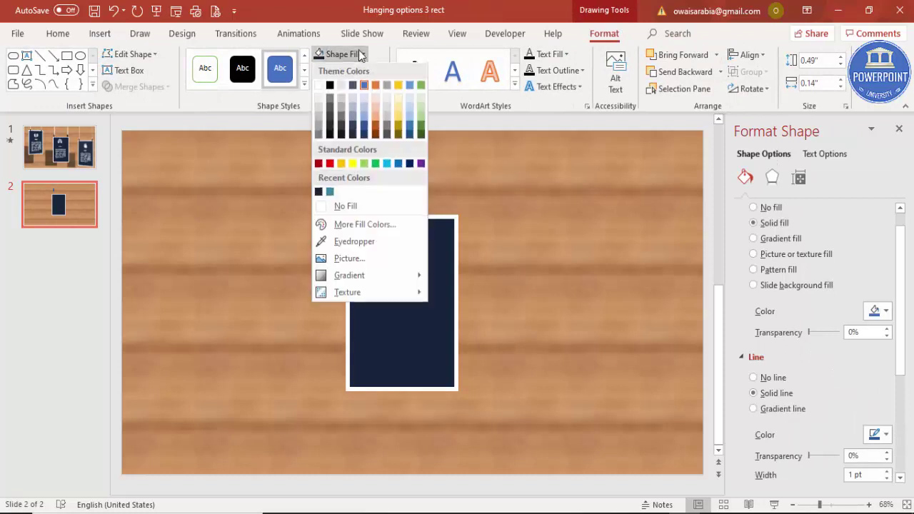
{"action": "left_click", "coordinate": [331, 89]}
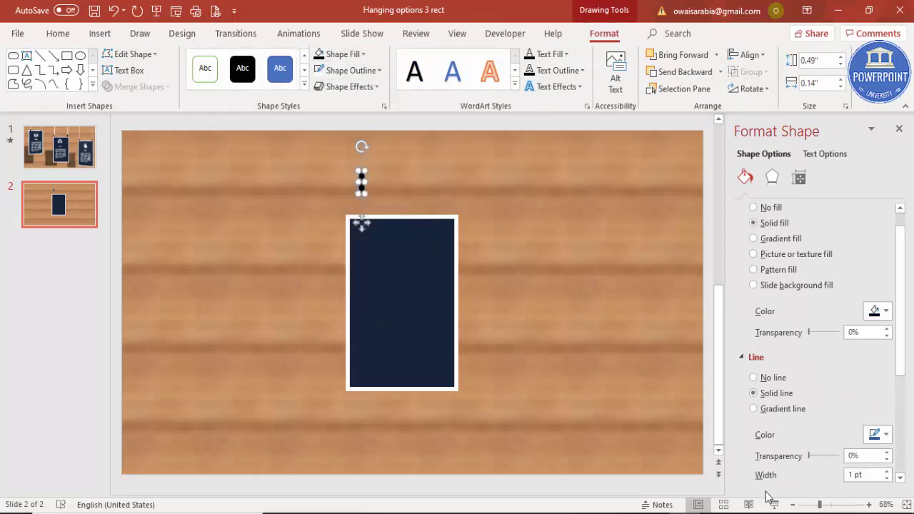
{"action": "left_click", "coordinate": [356, 70]}
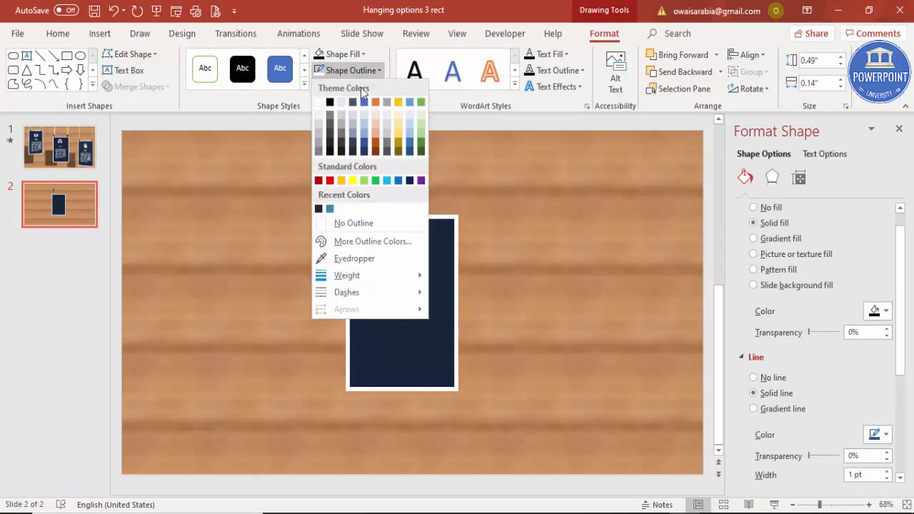
{"action": "left_click", "coordinate": [361, 223]}
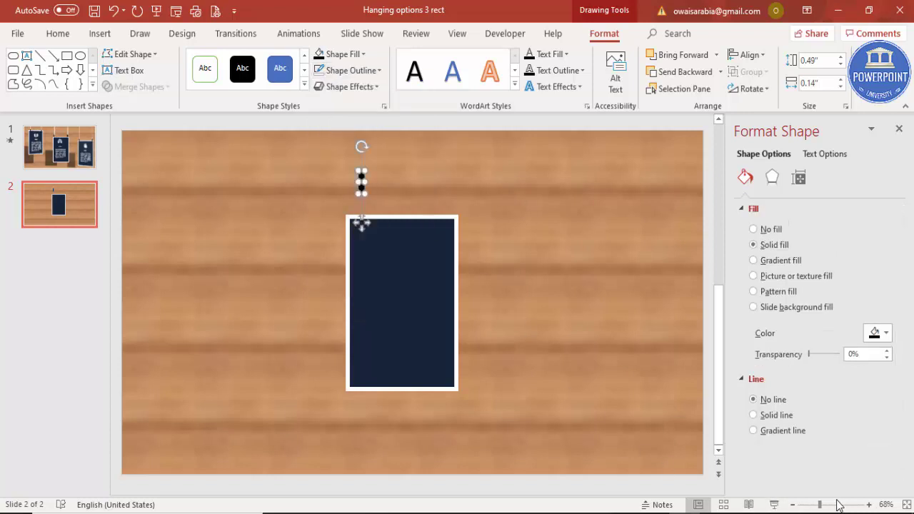
Step: Place the clip on the card's top edge and a duplicate at the right end
{"action": "scroll", "coordinate": [490, 313], "scroll_direction": "up", "scroll_amount": 5, "text": "ctrl"}
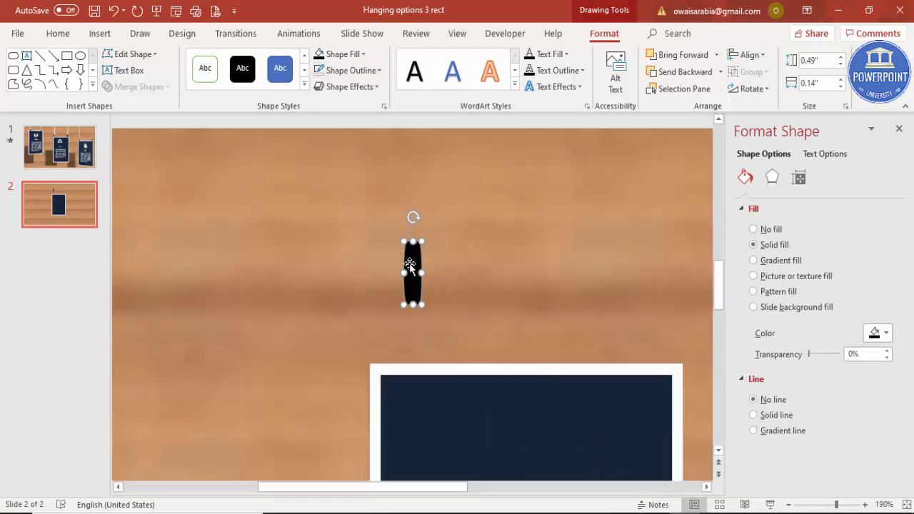
{"action": "left_click_drag", "start_coordinate": [411, 267], "coordinate": [415, 336]}
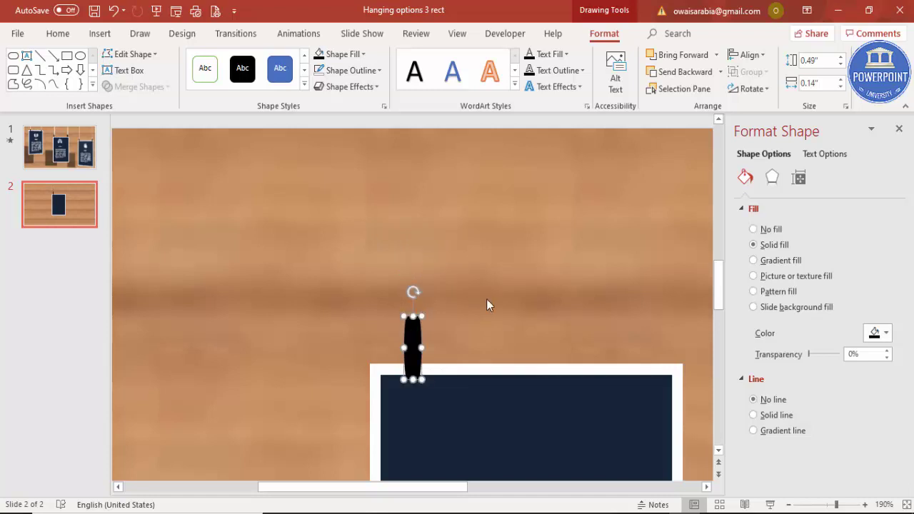
{"action": "key", "text": "ctrl+d"}
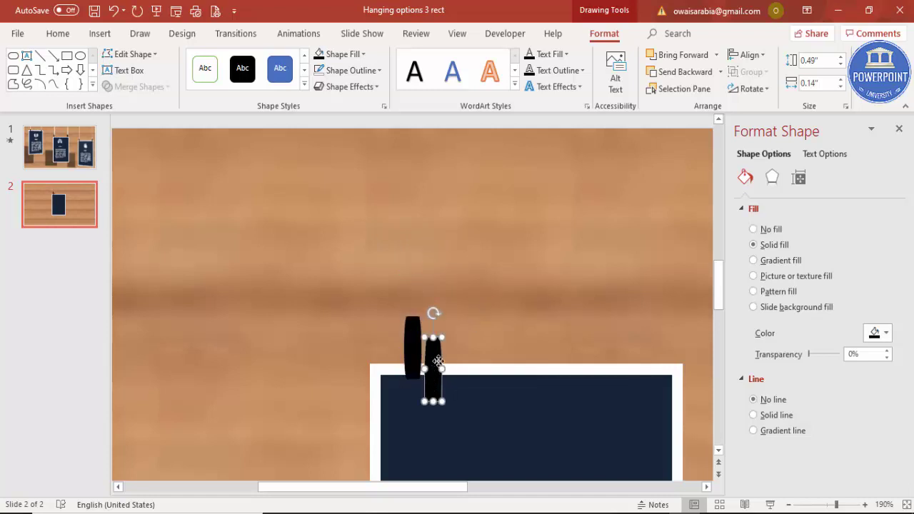
{"action": "left_click_drag", "start_coordinate": [437, 360], "coordinate": [643, 343]}
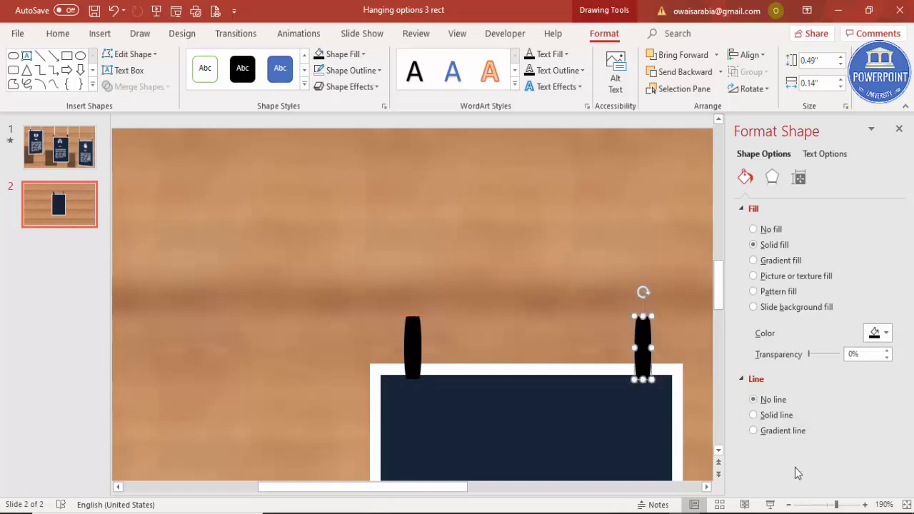
{"action": "left_click", "coordinate": [907, 505]}
{"action": "left_click", "coordinate": [510, 195]}
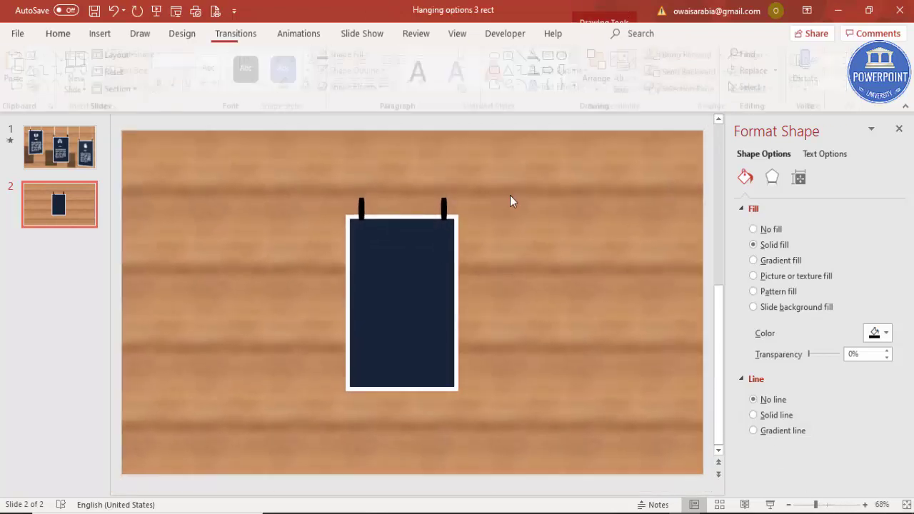
Step: Draw a straight line from the left clip up to the slide top
{"action": "left_click", "coordinate": [100, 34]}
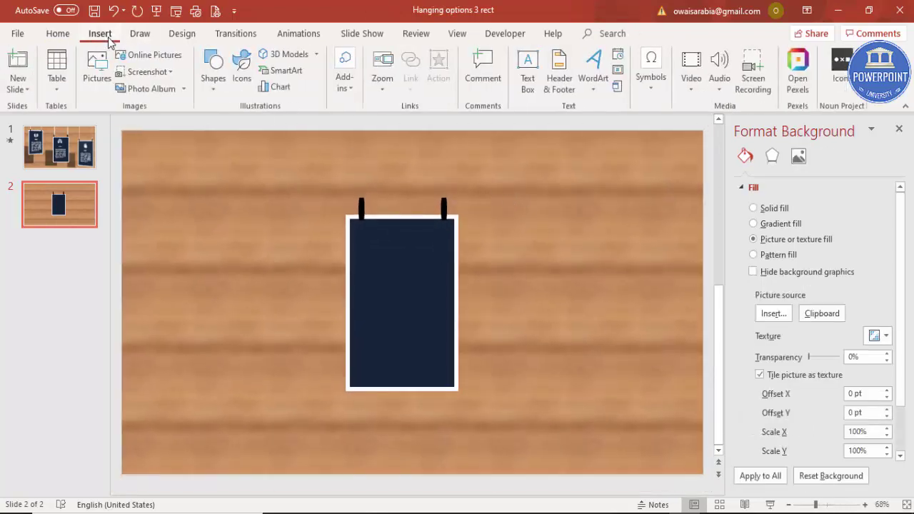
{"action": "left_click", "coordinate": [214, 79]}
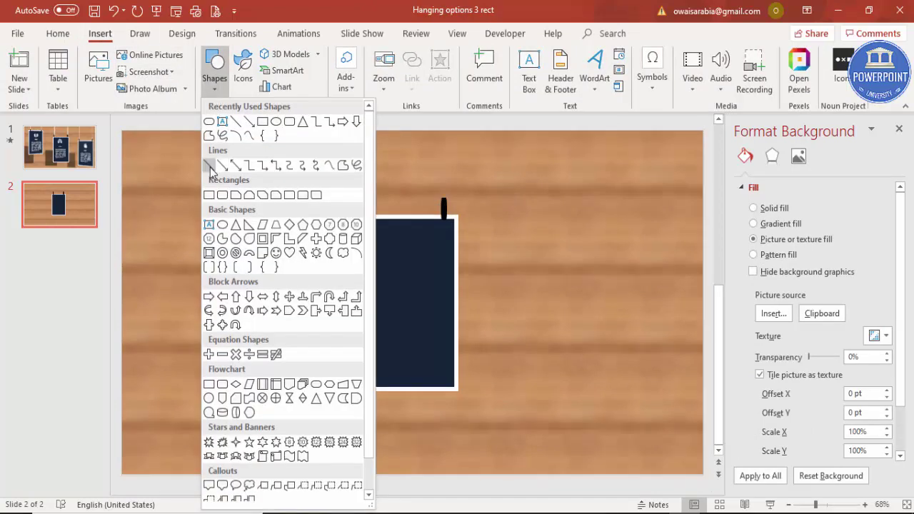
{"action": "left_click", "coordinate": [210, 169]}
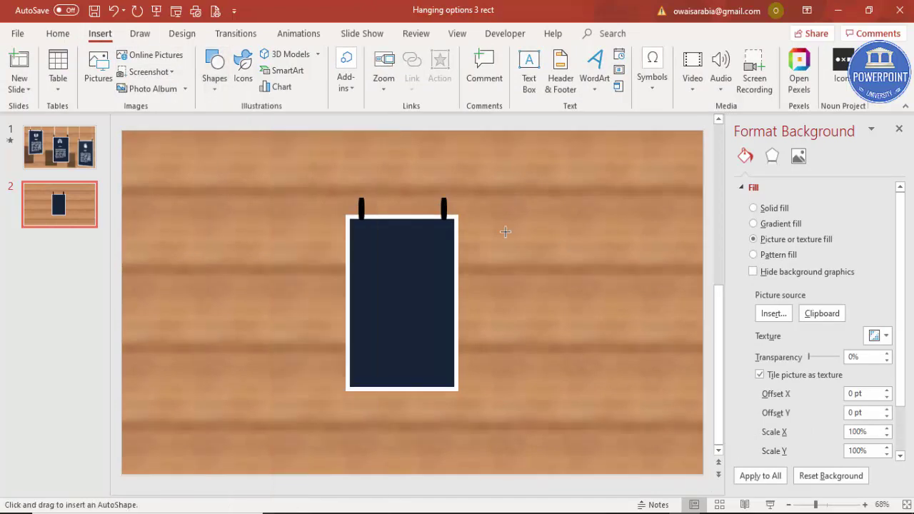
{"action": "left_click", "coordinate": [825, 505]}
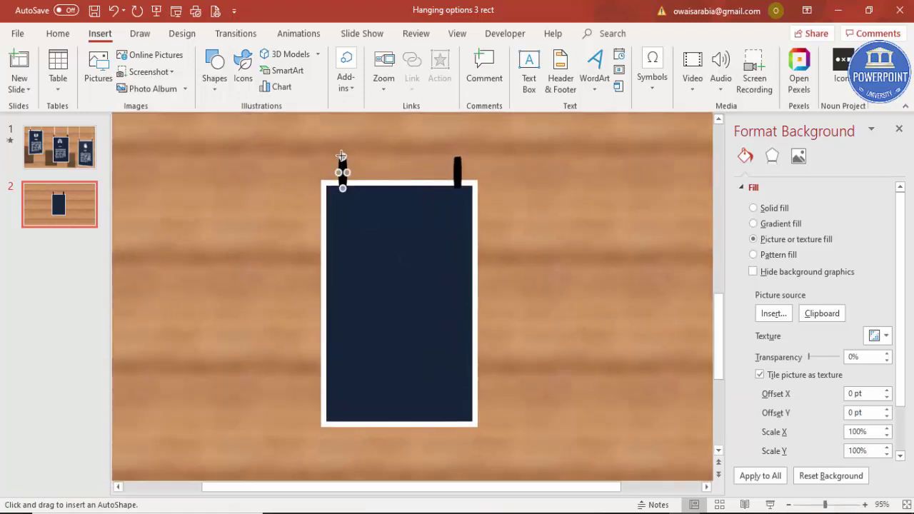
{"action": "left_click_drag", "start_coordinate": [341, 156], "coordinate": [342, 113]}
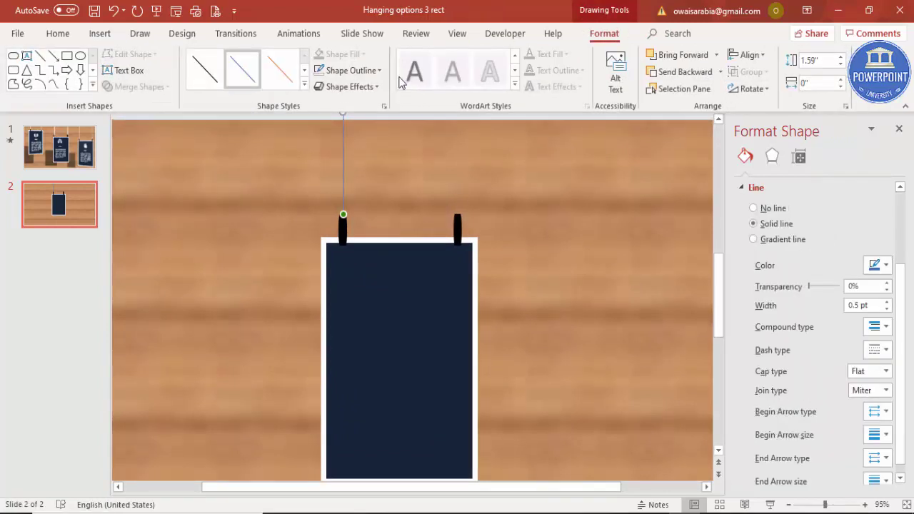
Step: Make the line white and 1.5 pt thick
{"action": "left_click", "coordinate": [372, 70]}
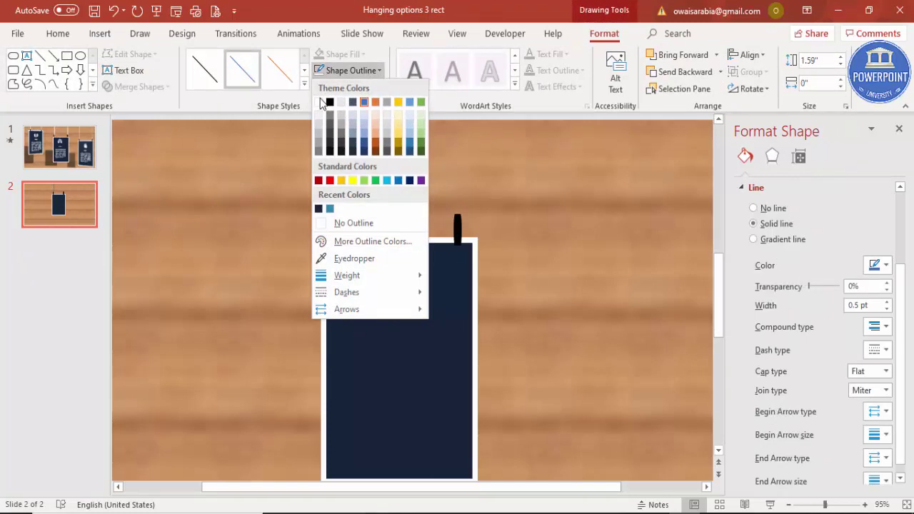
{"action": "left_click", "coordinate": [320, 102]}
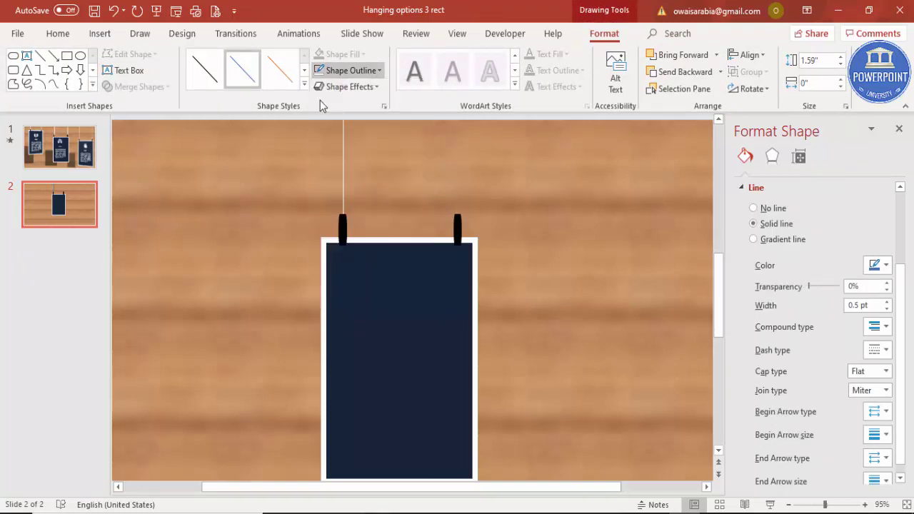
{"action": "left_click", "coordinate": [889, 301]}
{"action": "left_click", "coordinate": [888, 302]}
{"action": "left_click", "coordinate": [888, 302]}
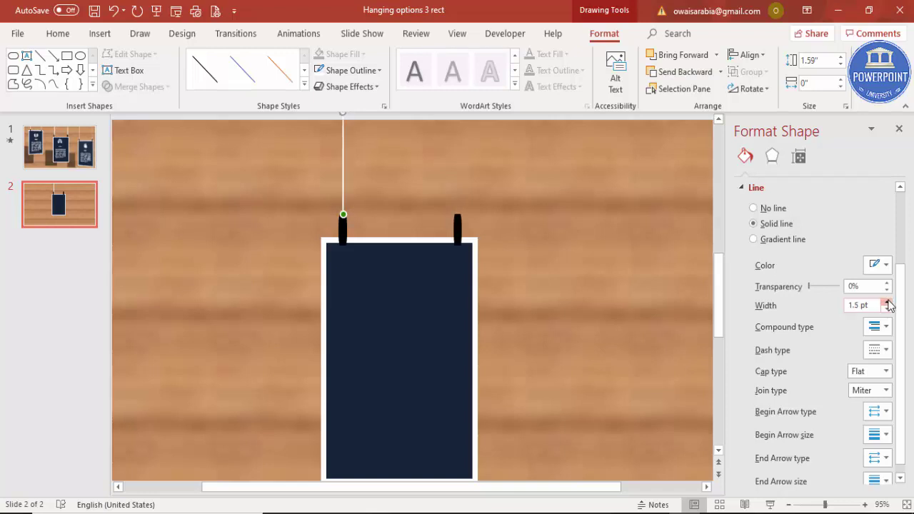
{"action": "left_click", "coordinate": [887, 301]}
{"action": "left_click", "coordinate": [468, 178]}
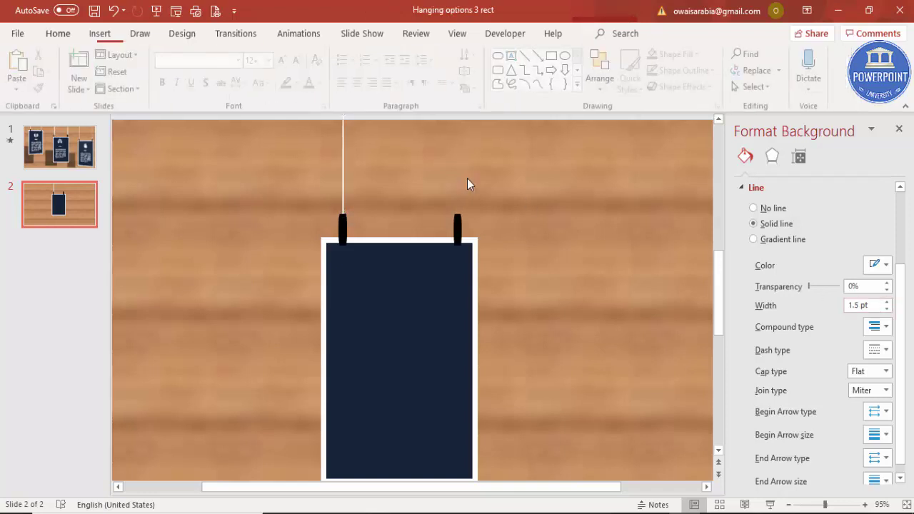
Step: Place a copy of the string above the right clip, then select the navy card
{"action": "left_click", "coordinate": [342, 150]}
{"action": "left_click_drag", "start_coordinate": [348, 155], "coordinate": [457, 152]}
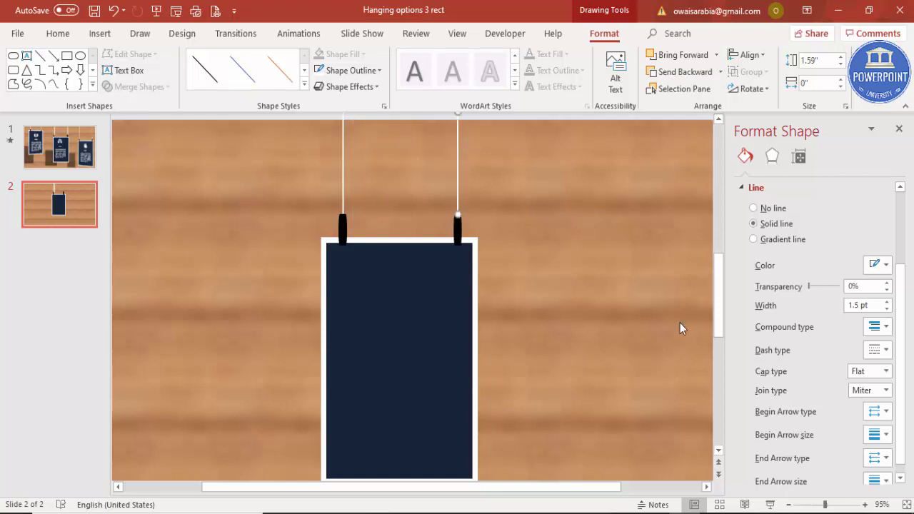
{"action": "left_click", "coordinate": [906, 504]}
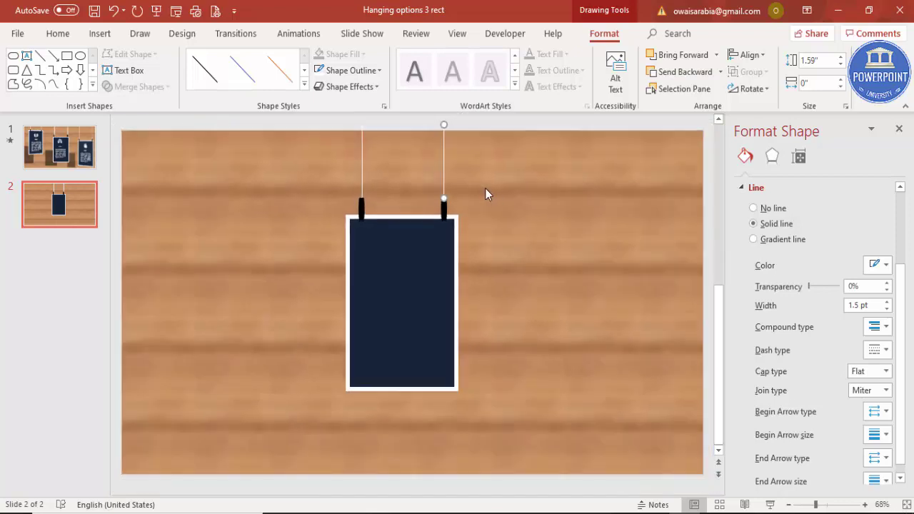
{"action": "left_click", "coordinate": [486, 190]}
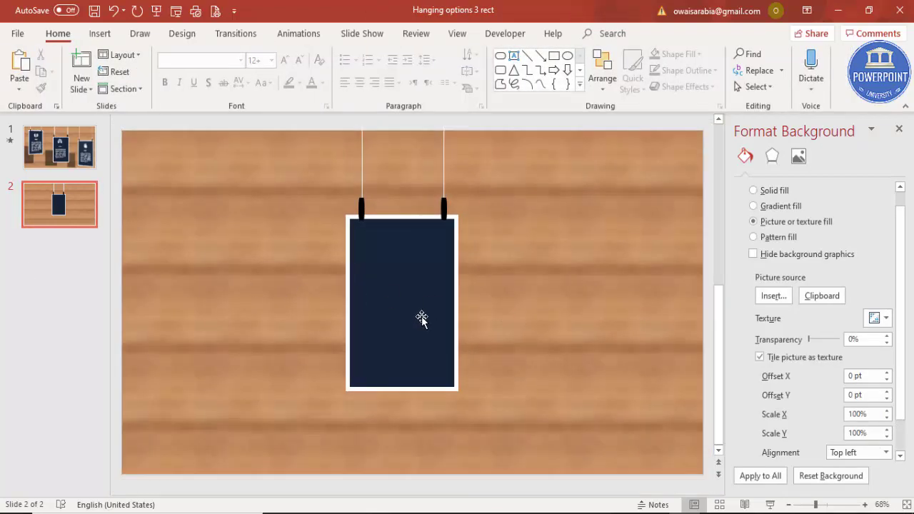
{"action": "left_click", "coordinate": [437, 280]}
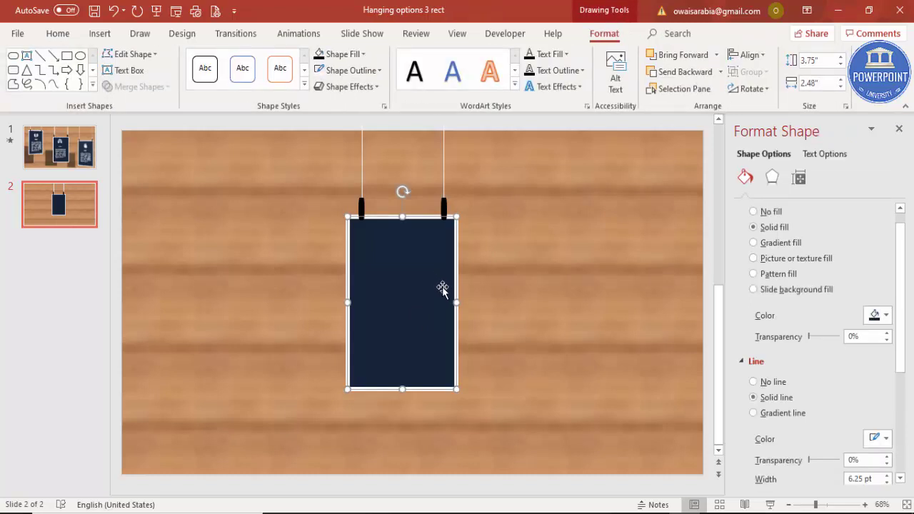
Step: Duplicate the card and make the copy black, outline-free and 36% transparent
{"action": "left_click_drag", "start_coordinate": [442, 286], "coordinate": [567, 283]}
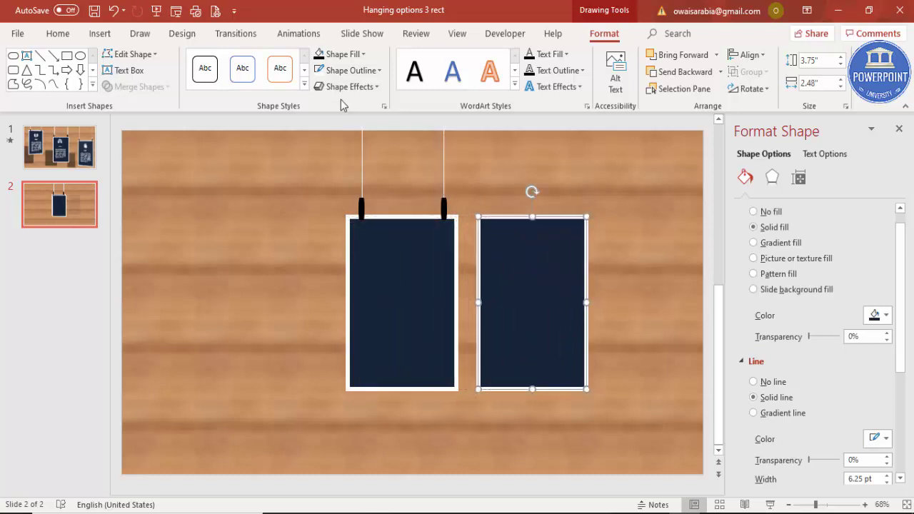
{"action": "left_click", "coordinate": [351, 70]}
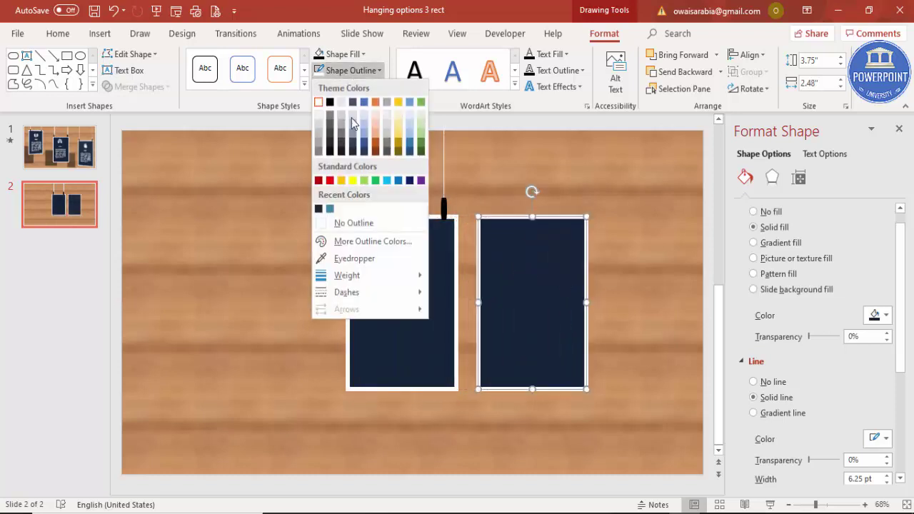
{"action": "left_click", "coordinate": [368, 224]}
{"action": "left_click", "coordinate": [335, 55]}
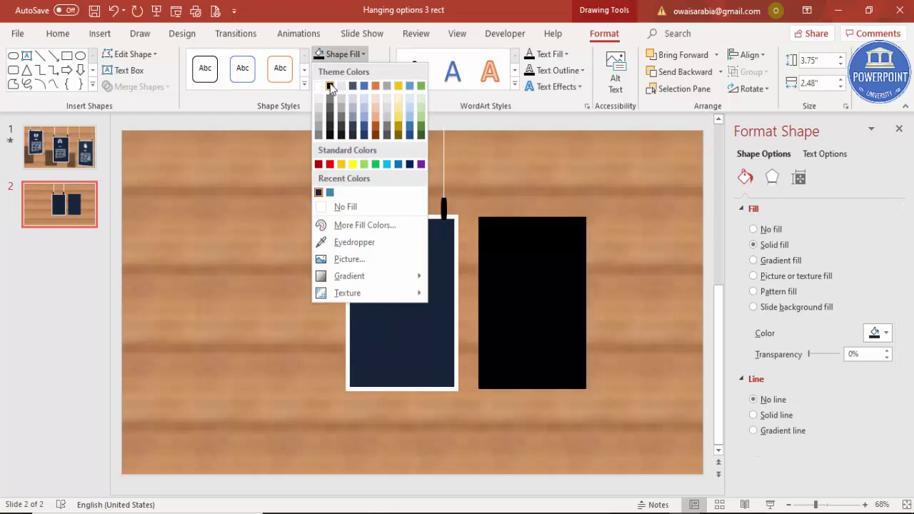
{"action": "left_click", "coordinate": [329, 86]}
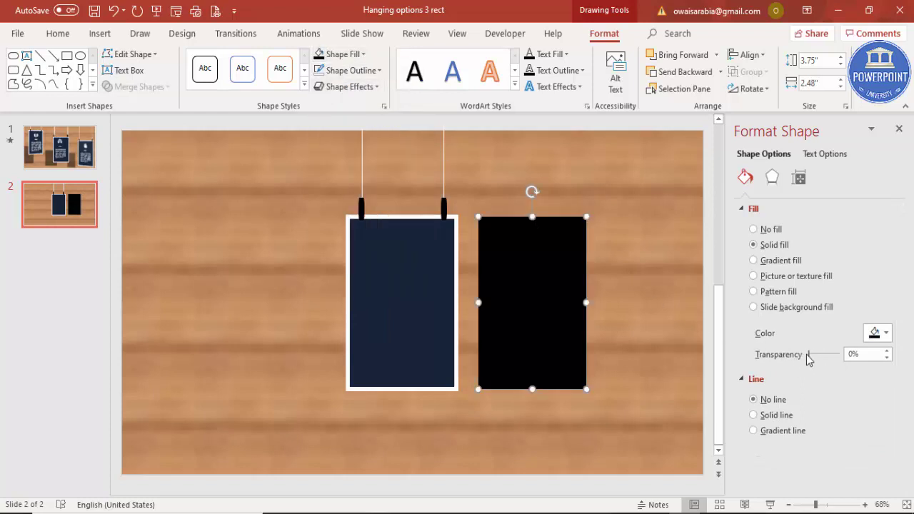
{"action": "left_click_drag", "start_coordinate": [810, 354], "coordinate": [818, 355]}
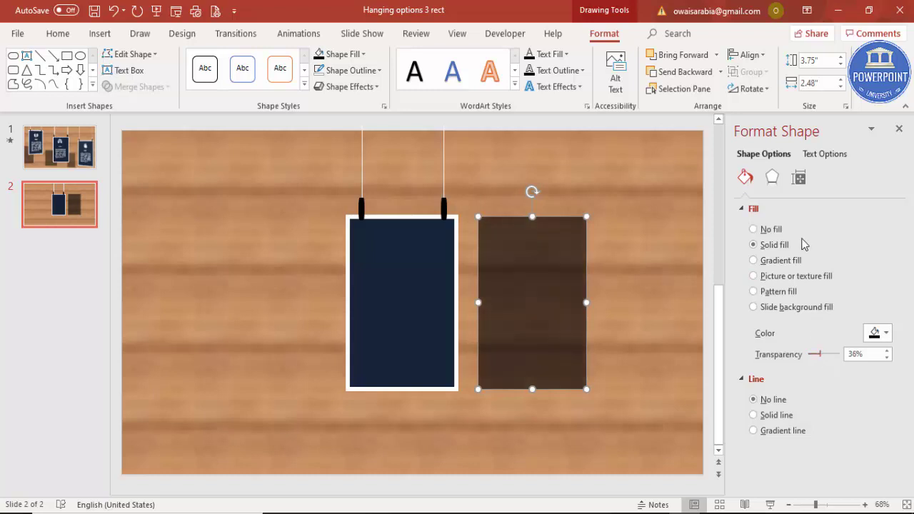
Step: Give the black copy 18 pt soft edges
{"action": "left_click", "coordinate": [771, 178]}
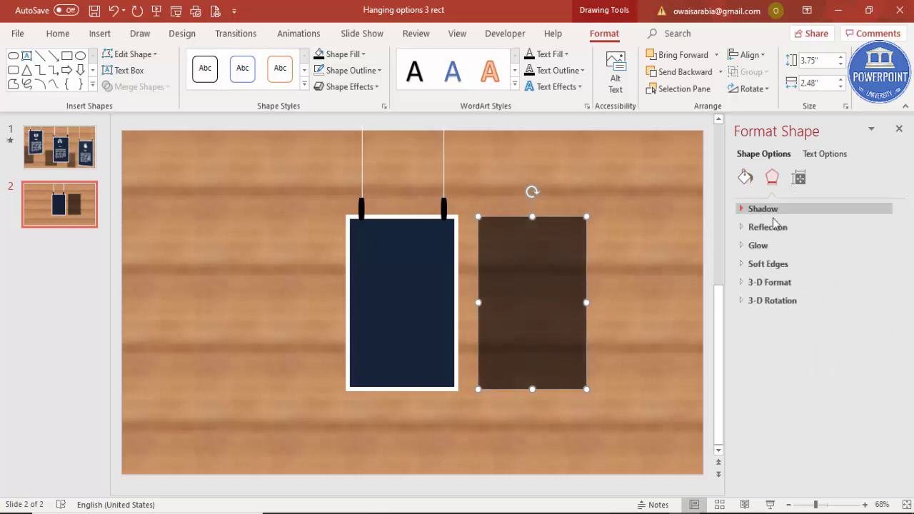
{"action": "left_click", "coordinate": [786, 265]}
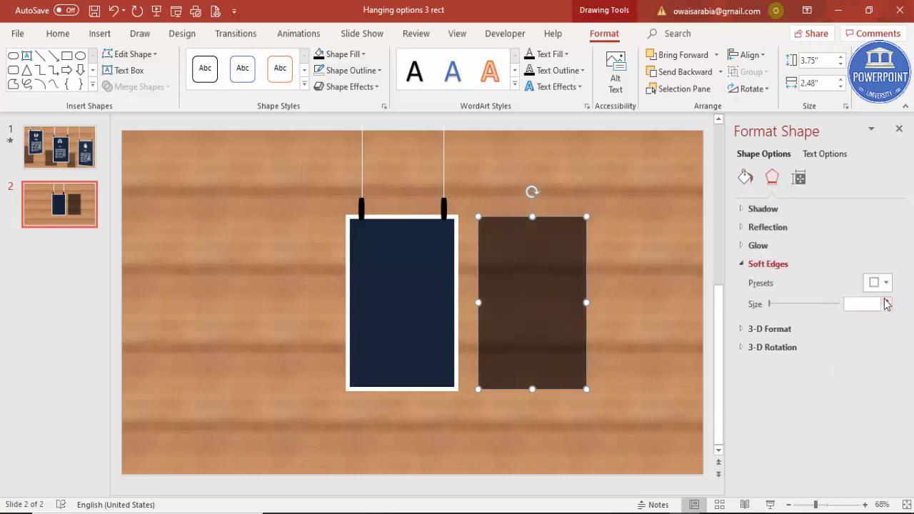
{"action": "left_click", "coordinate": [886, 301]}
{"action": "left_click", "coordinate": [887, 301]}
{"action": "left_click", "coordinate": [886, 300]}
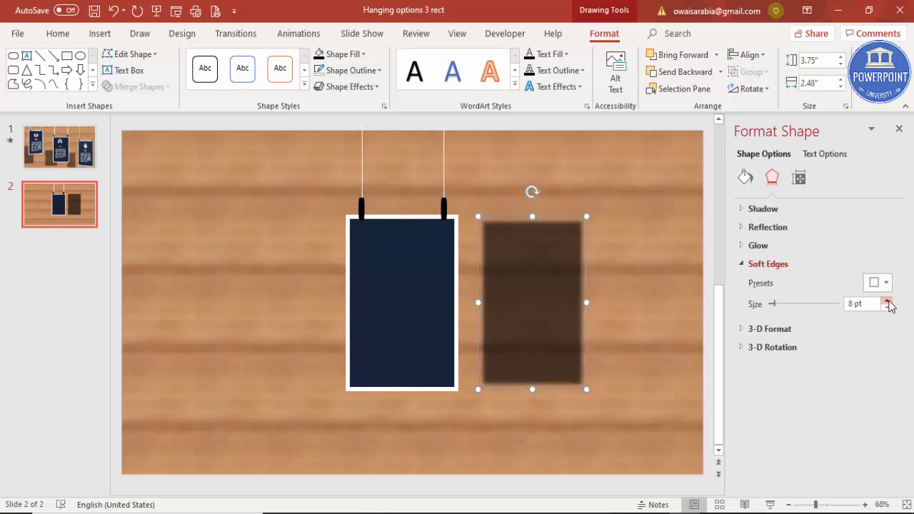
{"action": "left_click", "coordinate": [887, 300]}
{"action": "left_click", "coordinate": [886, 300]}
{"action": "left_click", "coordinate": [886, 300]}
{"action": "left_click", "coordinate": [886, 301]}
{"action": "left_click", "coordinate": [886, 301]}
{"action": "left_click", "coordinate": [886, 301]}
{"action": "left_click", "coordinate": [887, 301]}
{"action": "left_click", "coordinate": [887, 300]}
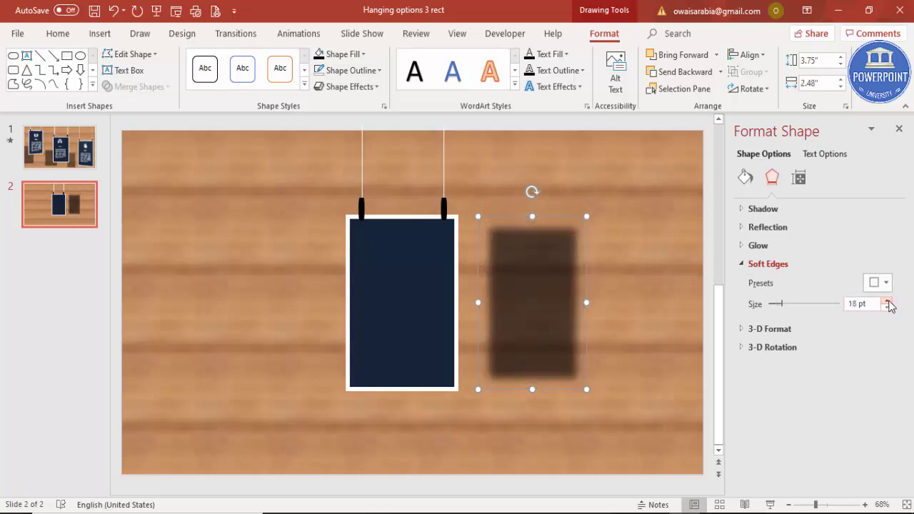
Step: Move the blurred rectangle lower-left of the card and send it to the back
{"action": "left_click_drag", "start_coordinate": [522, 302], "coordinate": [321, 368]}
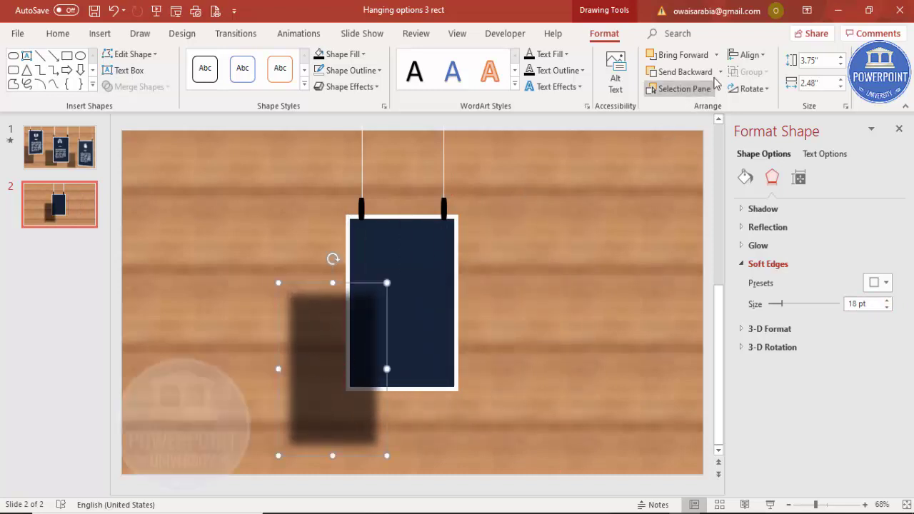
{"action": "left_click", "coordinate": [720, 72]}
{"action": "left_click", "coordinate": [702, 107]}
{"action": "left_click", "coordinate": [644, 189]}
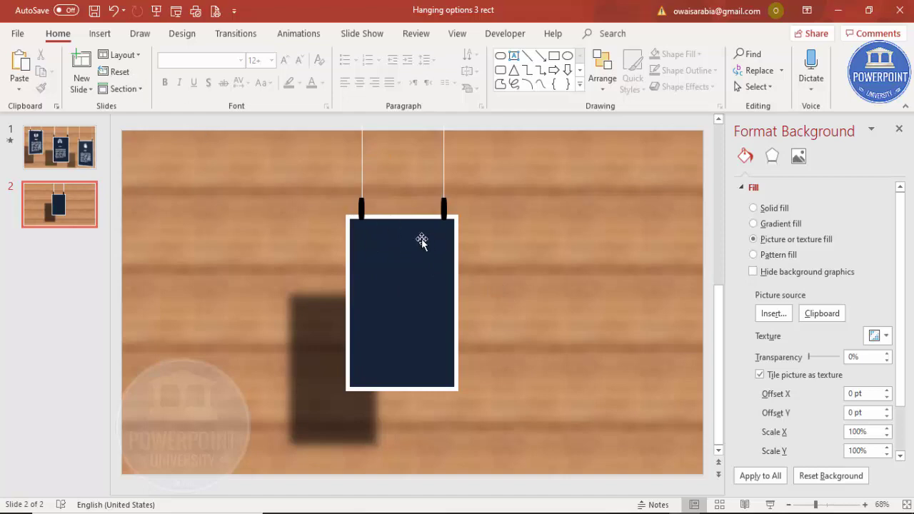
Step: Insert the Analytics presentation-chart icon onto the slide
{"action": "left_click", "coordinate": [100, 34]}
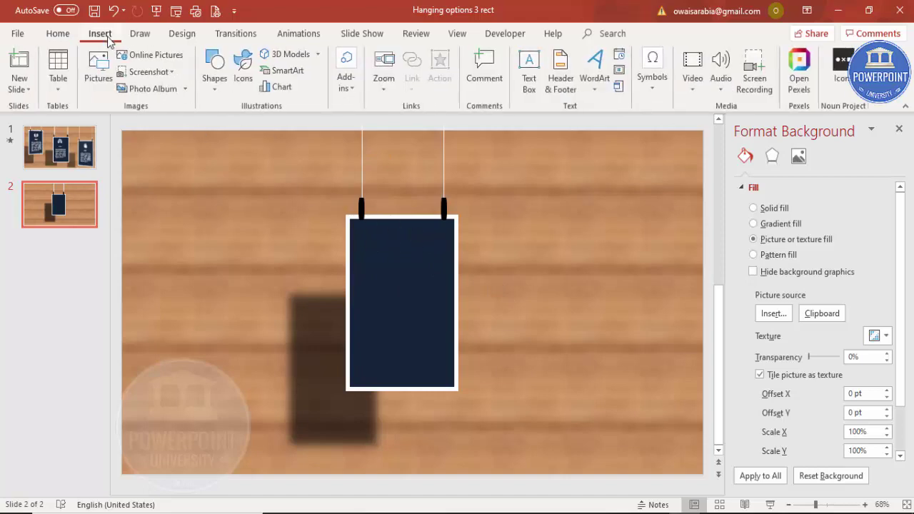
{"action": "left_click", "coordinate": [242, 69]}
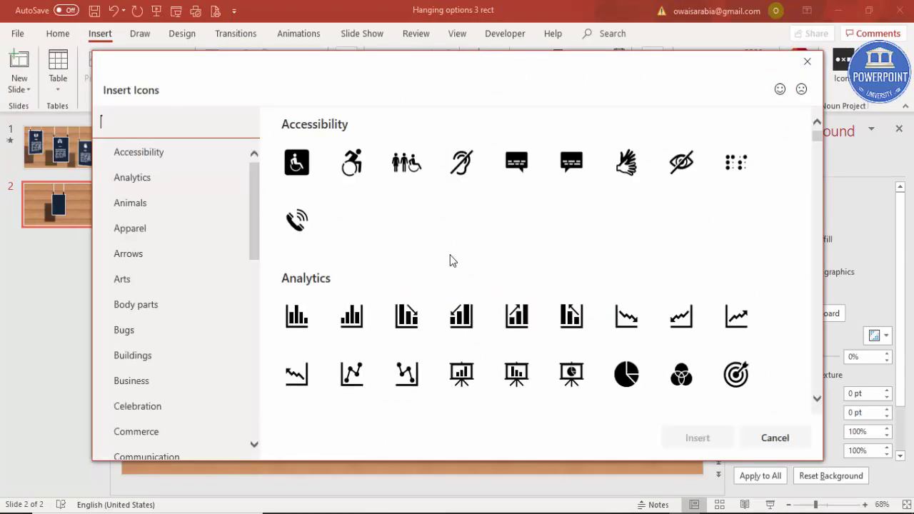
{"action": "scroll", "coordinate": [450, 257], "scroll_direction": "down", "scroll_amount": 2}
{"action": "left_click", "coordinate": [468, 275]}
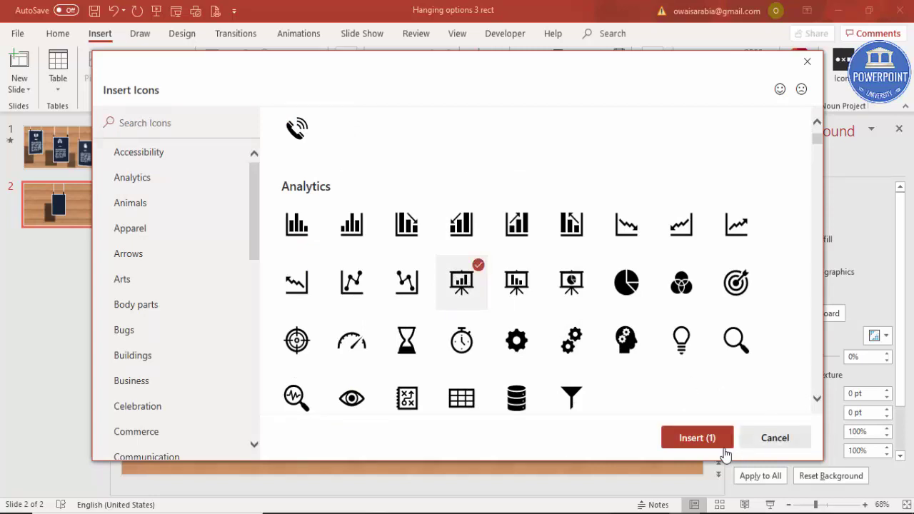
{"action": "left_click", "coordinate": [685, 438]}
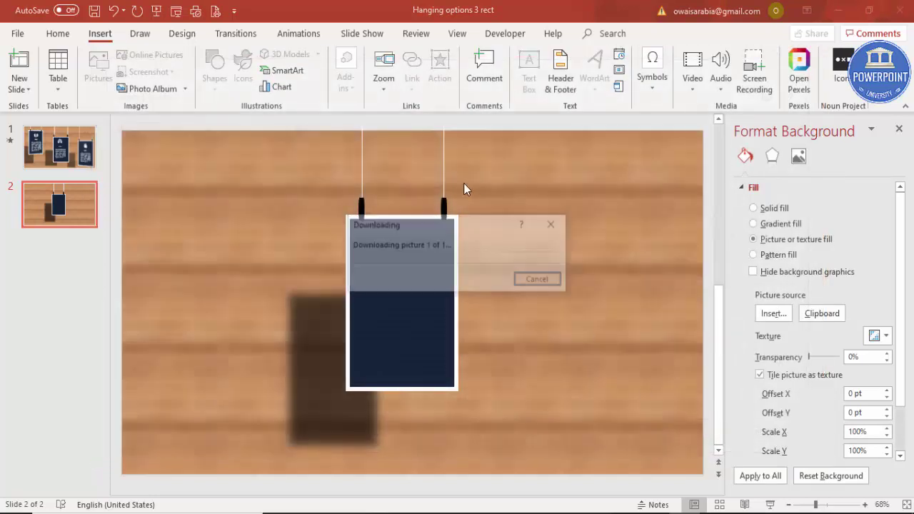
Step: Colour the chart icon white and move it near the card's top
{"action": "left_click", "coordinate": [428, 54]}
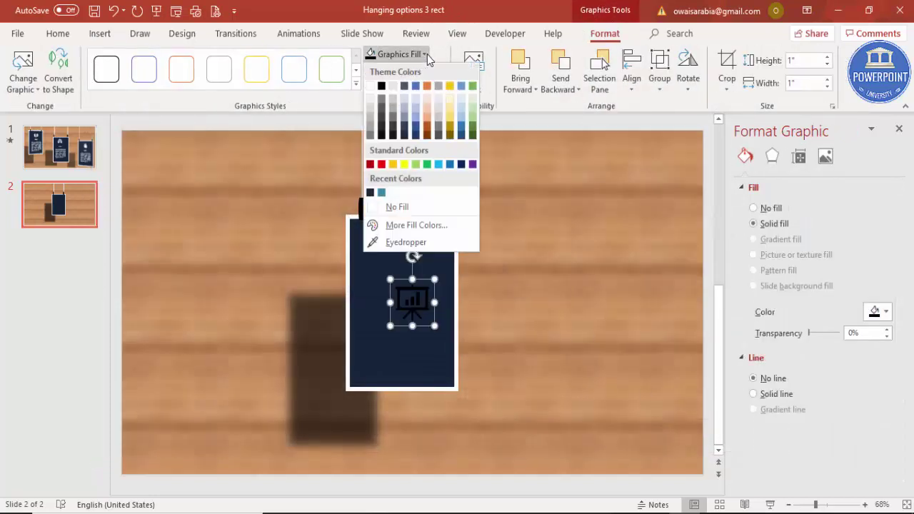
{"action": "left_click", "coordinate": [375, 84]}
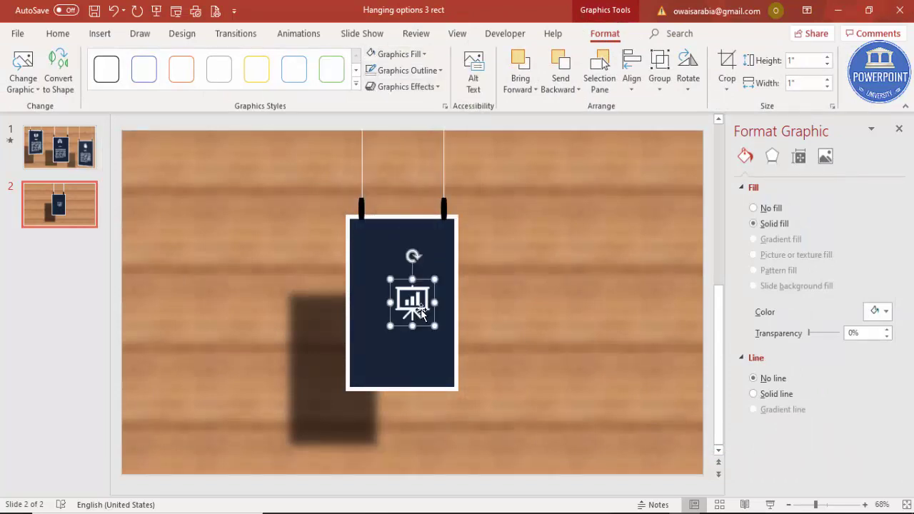
{"action": "left_click_drag", "start_coordinate": [414, 305], "coordinate": [412, 259]}
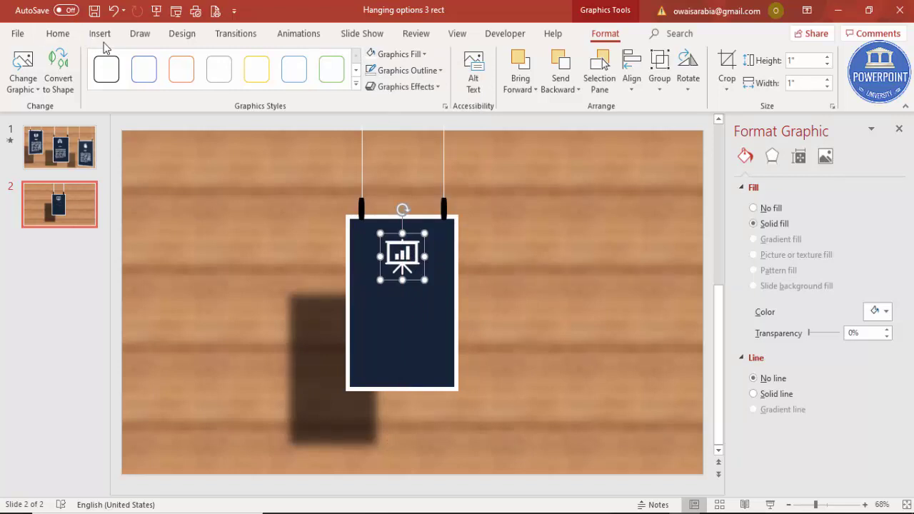
{"action": "left_click", "coordinate": [100, 34]}
Step: Add a text box below the icon reading 'YOUR TEXT HERE'
{"action": "left_click", "coordinate": [529, 71]}
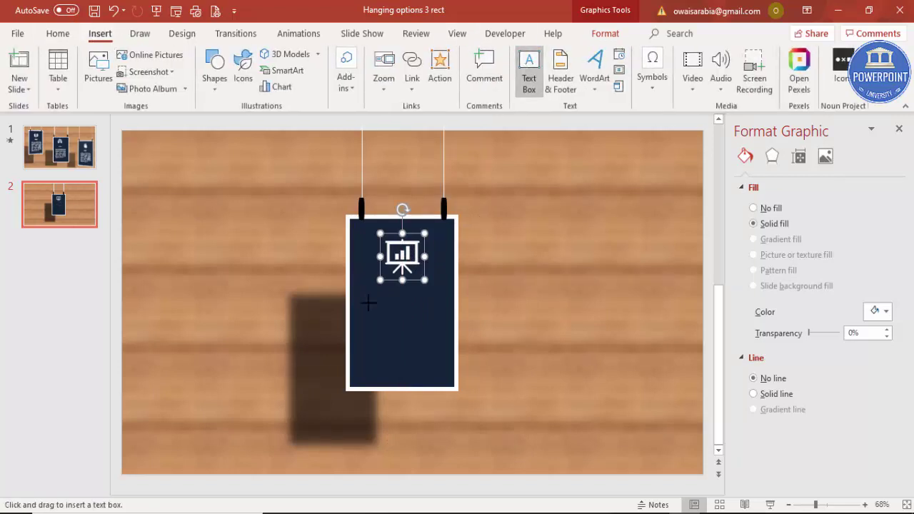
{"action": "left_click_drag", "start_coordinate": [368, 303], "coordinate": [455, 321]}
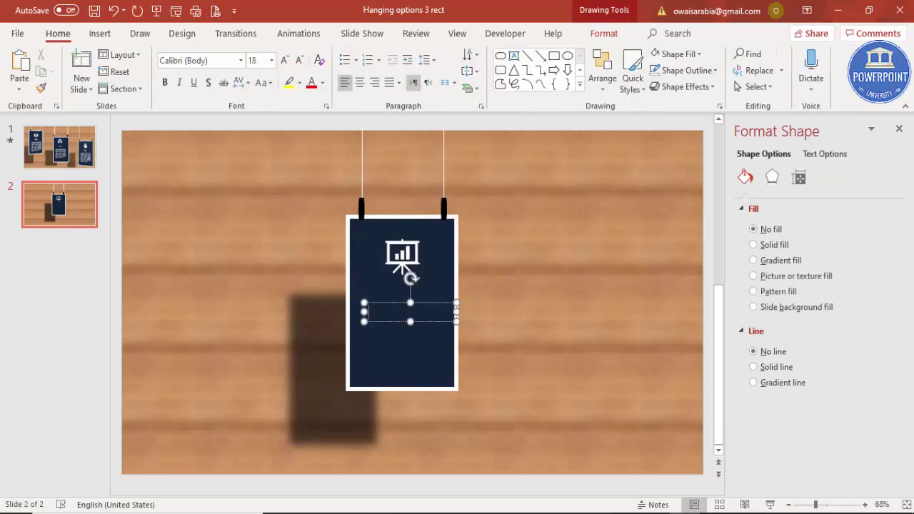
{"action": "type", "text": "YOUR TE"}
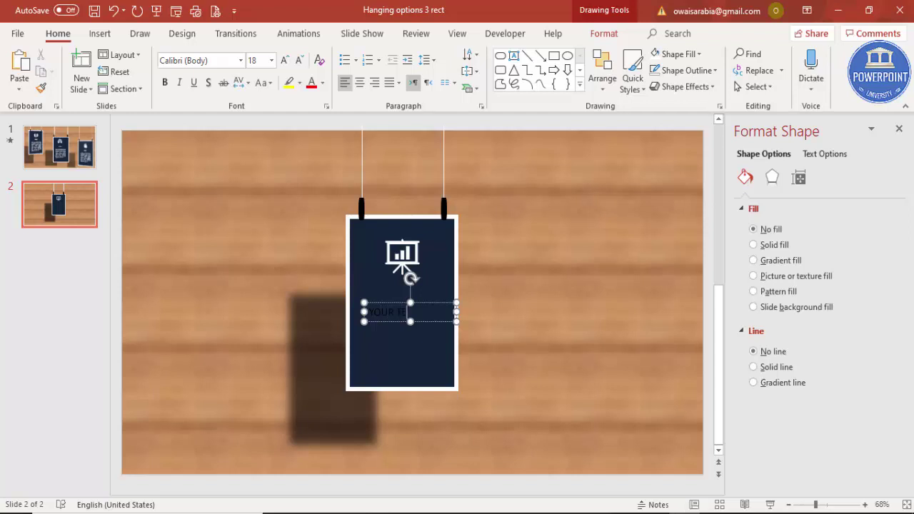
{"action": "type", "text": "XT HERE"}
{"action": "left_click", "coordinate": [440, 298]}
{"action": "left_click", "coordinate": [440, 301]}
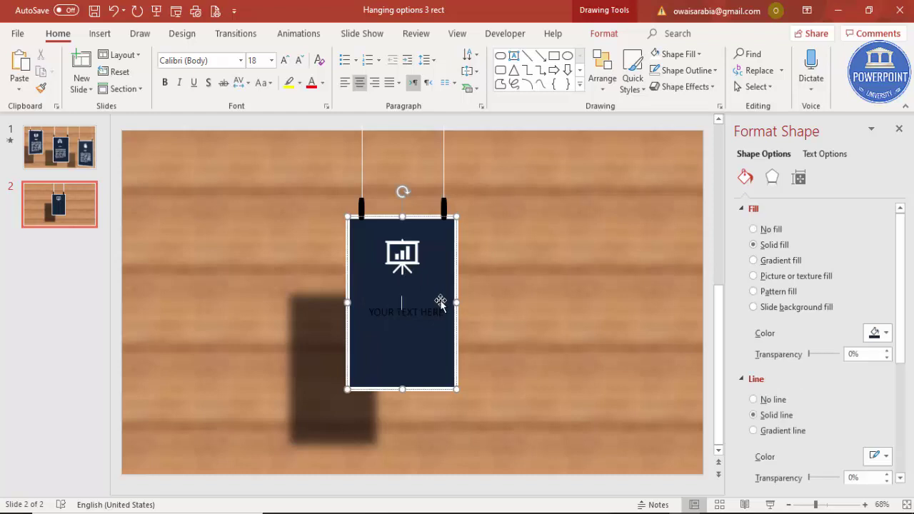
{"action": "left_click", "coordinate": [401, 313]}
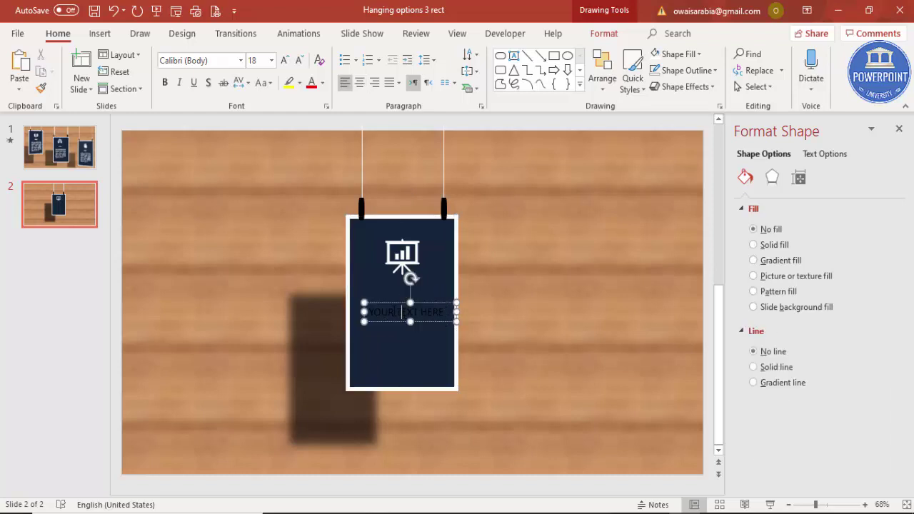
Step: Format the caption as white Verdana at 14 pt
{"action": "left_click", "coordinate": [322, 84]}
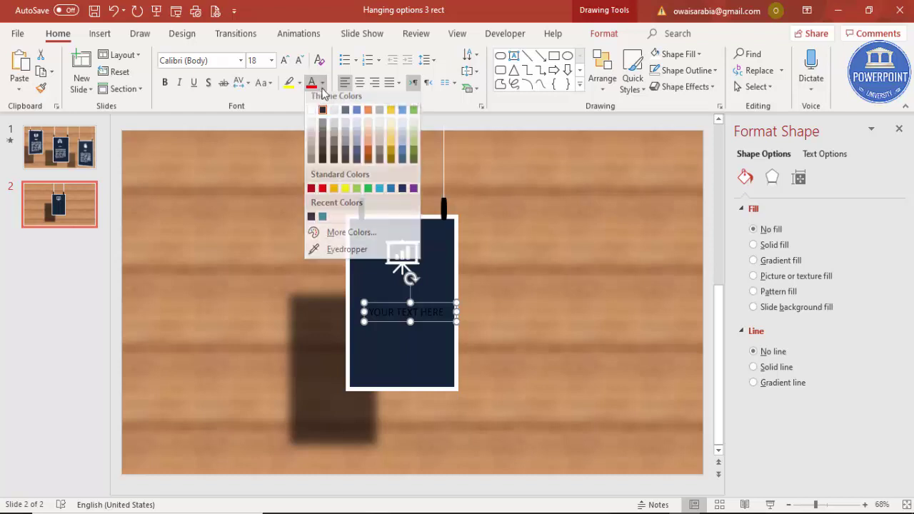
{"action": "left_click", "coordinate": [312, 116]}
{"action": "left_click", "coordinate": [220, 62]}
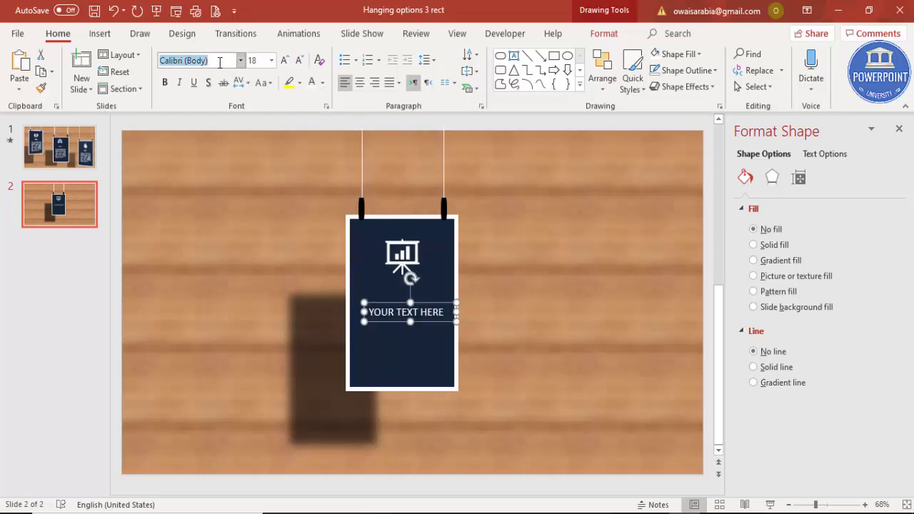
{"action": "type", "text": "v"}
{"action": "key", "text": "Return"}
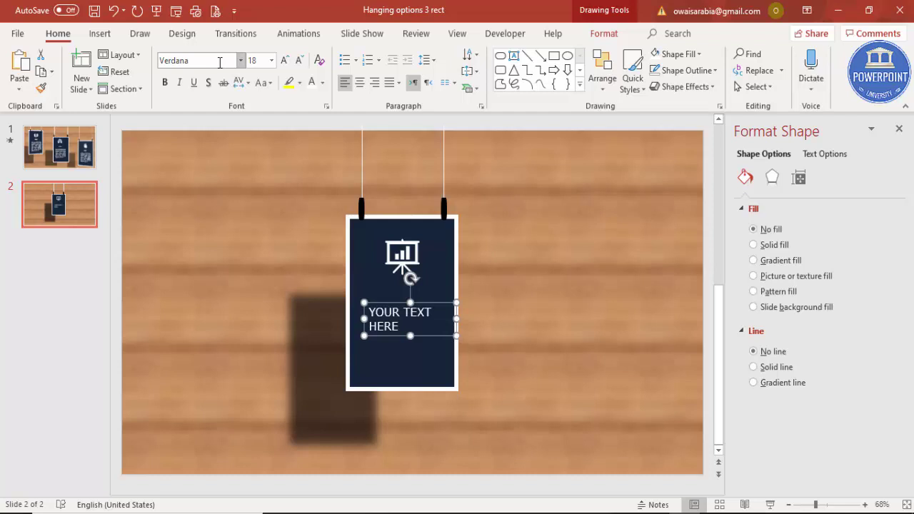
{"action": "left_click", "coordinate": [300, 60]}
{"action": "left_click", "coordinate": [300, 60]}
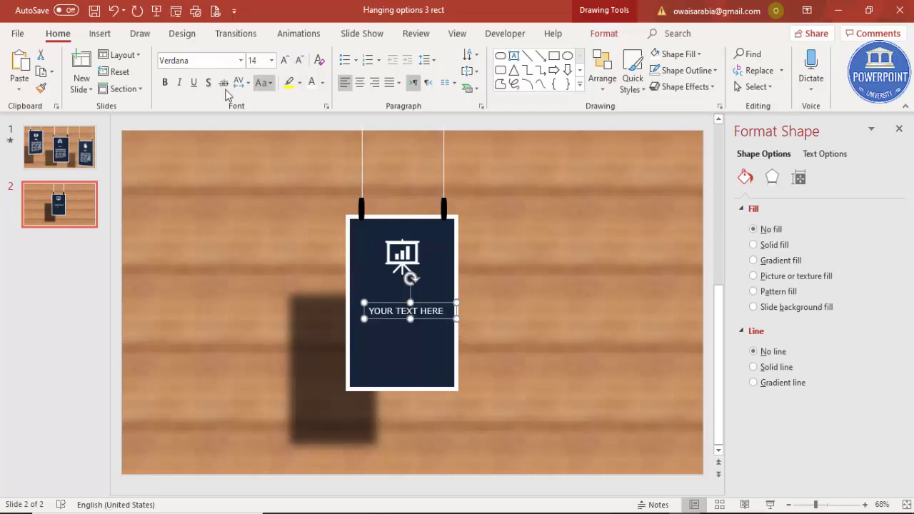
Step: Bold the heading and move it just under the icon
{"action": "left_click", "coordinate": [164, 82]}
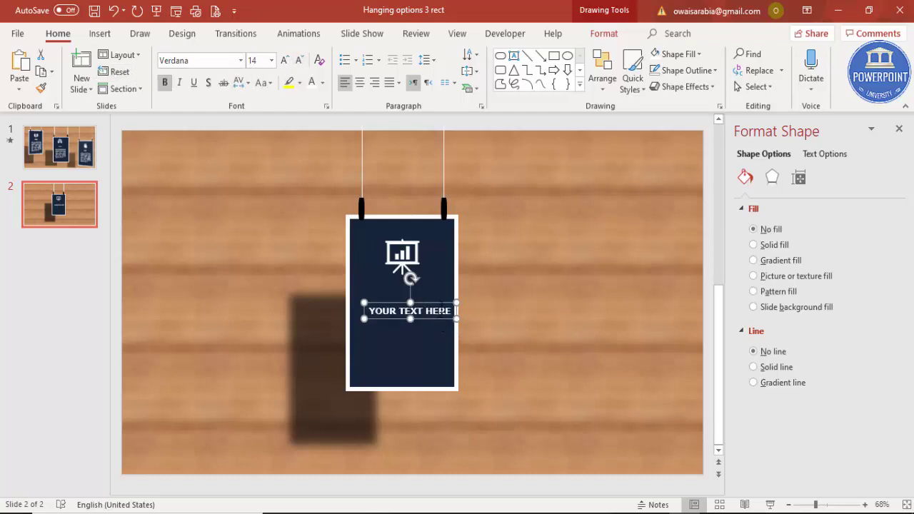
{"action": "left_click_drag", "start_coordinate": [440, 304], "coordinate": [430, 279]}
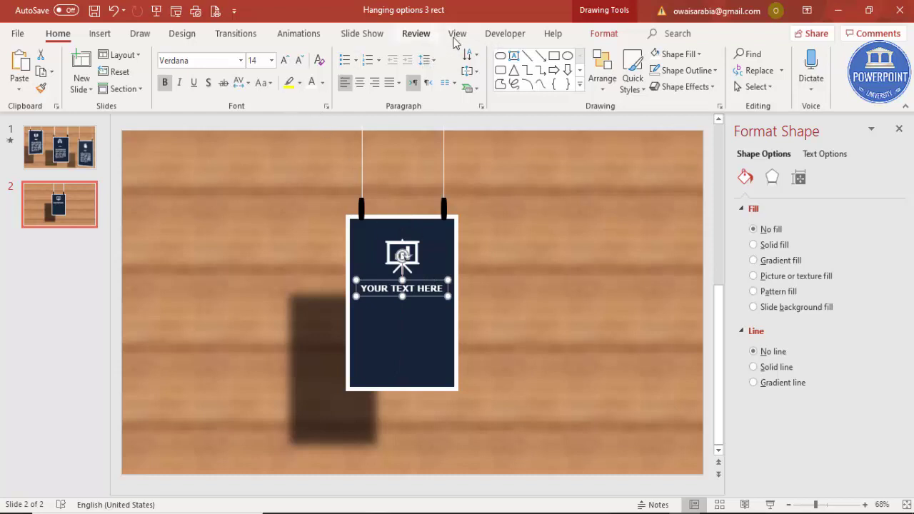
{"action": "left_click", "coordinate": [100, 33]}
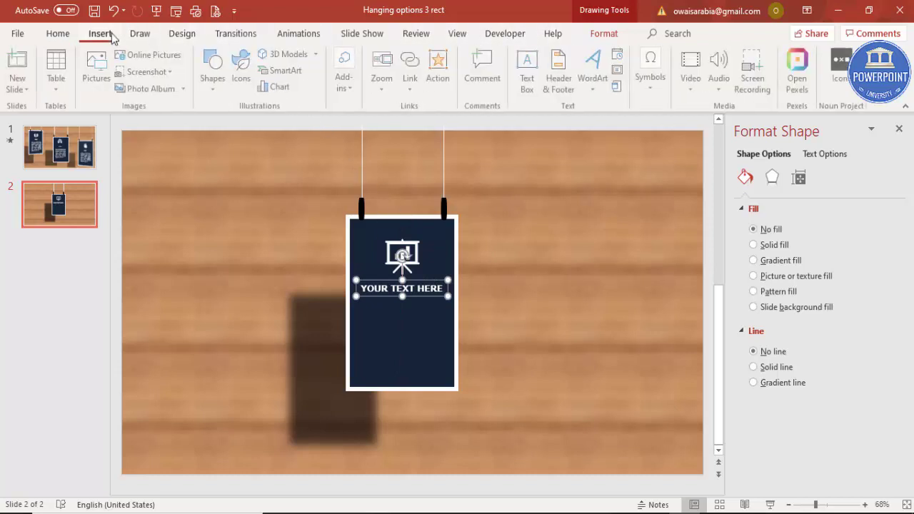
Step: Add a text box below the heading filled with =lorem(1) sample text
{"action": "left_click", "coordinate": [529, 71]}
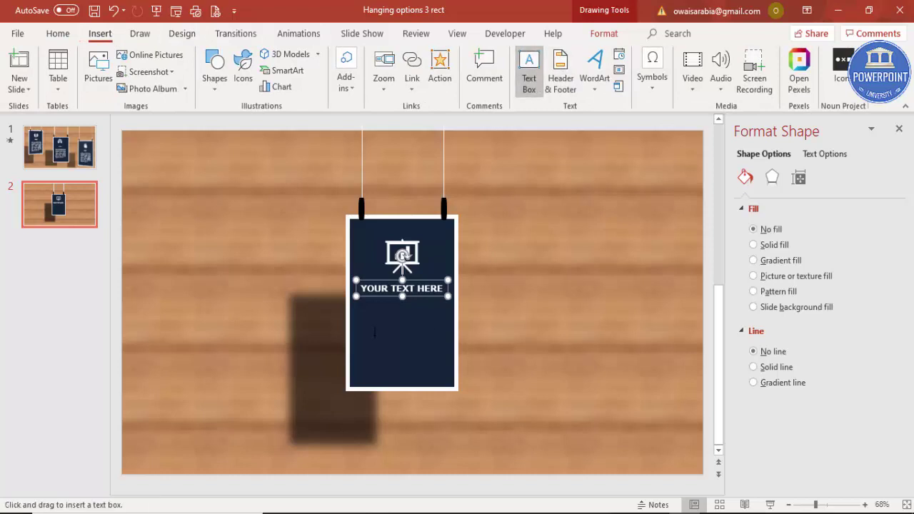
{"action": "left_click_drag", "start_coordinate": [362, 310], "coordinate": [483, 371]}
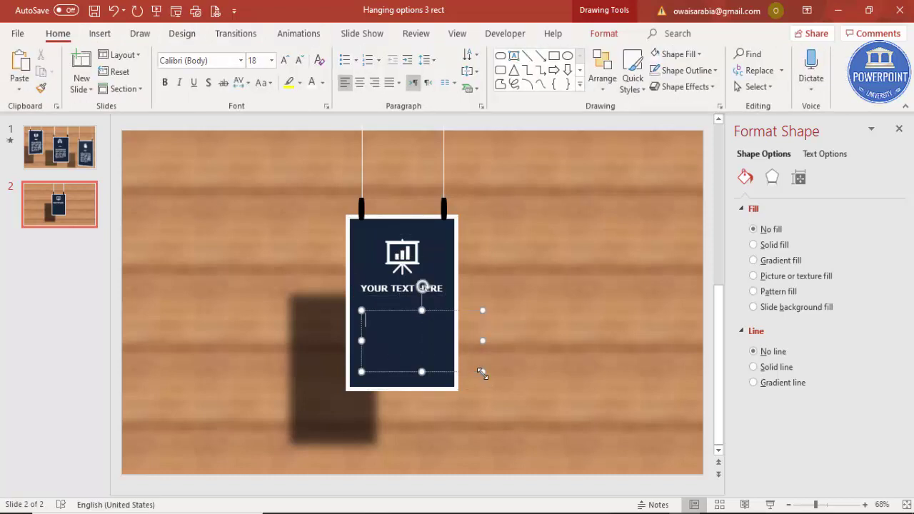
{"action": "type", "text": "=lorem(1)"}
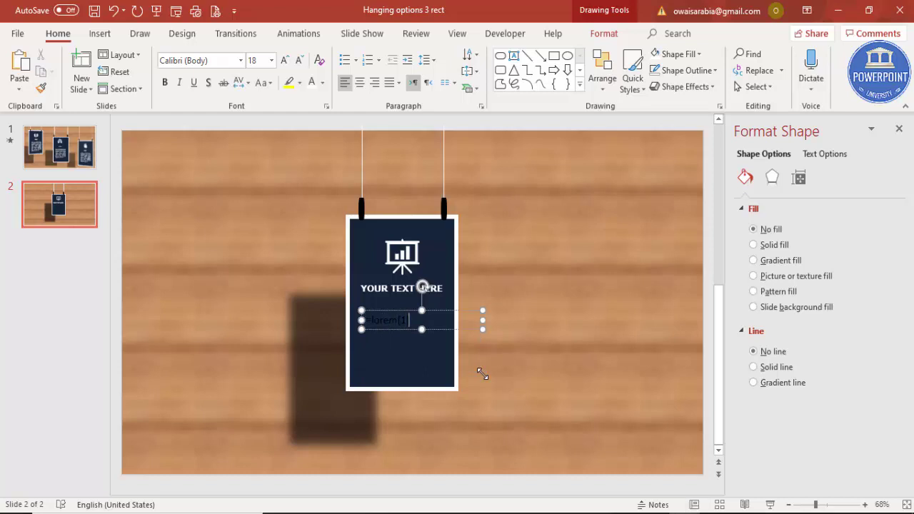
{"action": "key", "text": "Return"}
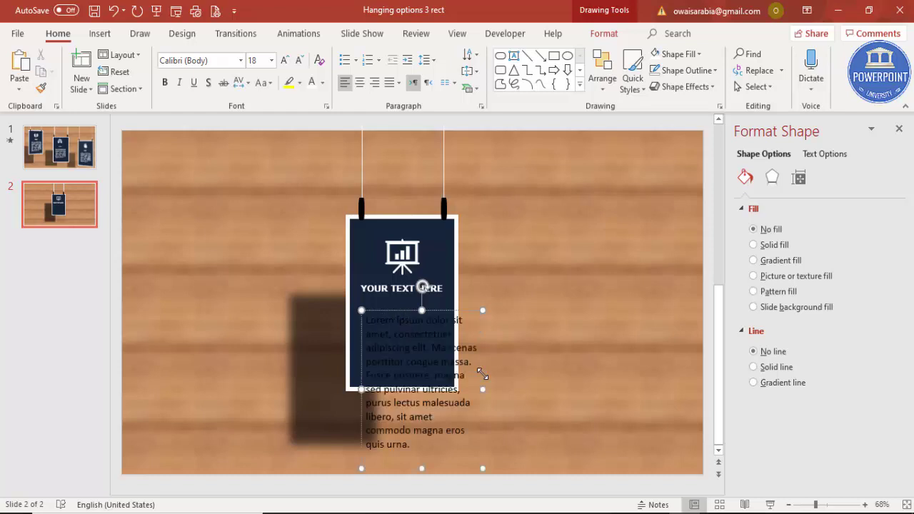
Step: Make the paragraph white at 10.5 pt, narrow and justify it under the heading
{"action": "left_click", "coordinate": [449, 310]}
{"action": "left_click", "coordinate": [322, 83]}
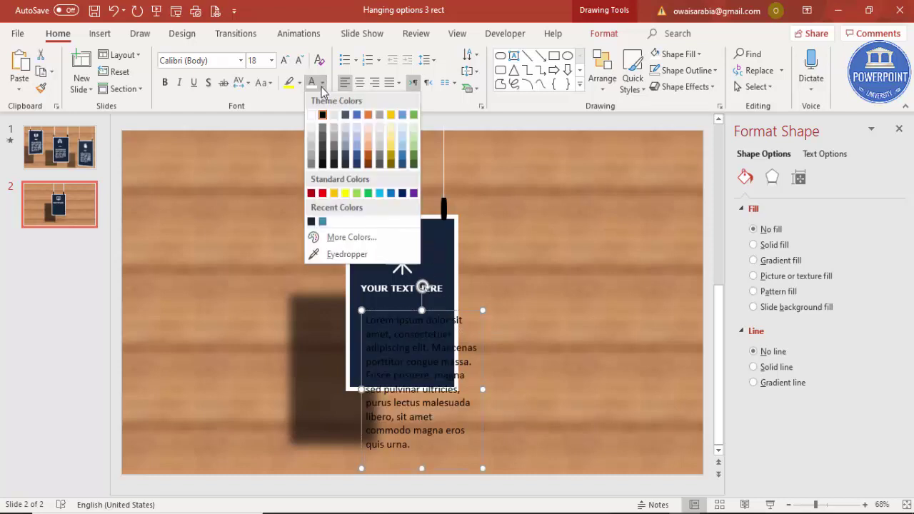
{"action": "left_click", "coordinate": [311, 129]}
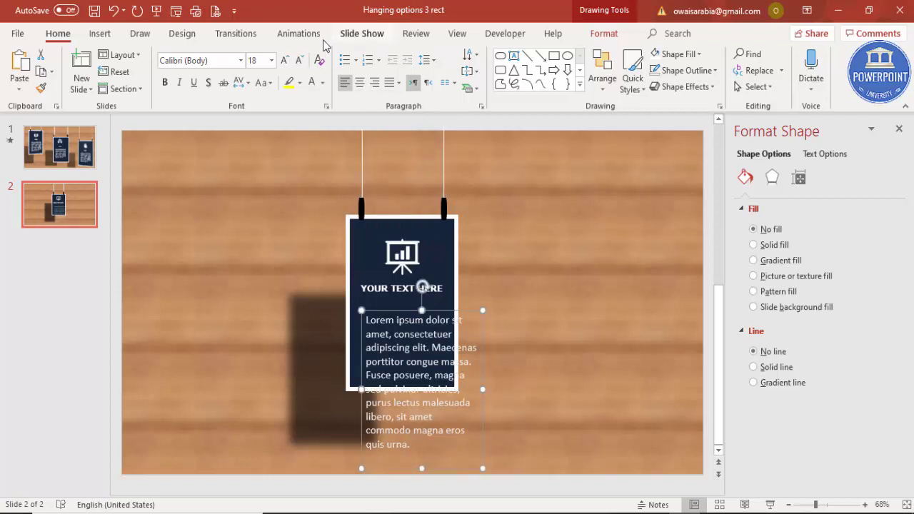
{"action": "left_click", "coordinate": [301, 60]}
{"action": "left_click", "coordinate": [300, 60]}
{"action": "left_click", "coordinate": [300, 60]}
{"action": "left_click", "coordinate": [301, 61]}
{"action": "left_click", "coordinate": [301, 60]}
{"action": "left_click", "coordinate": [301, 60]}
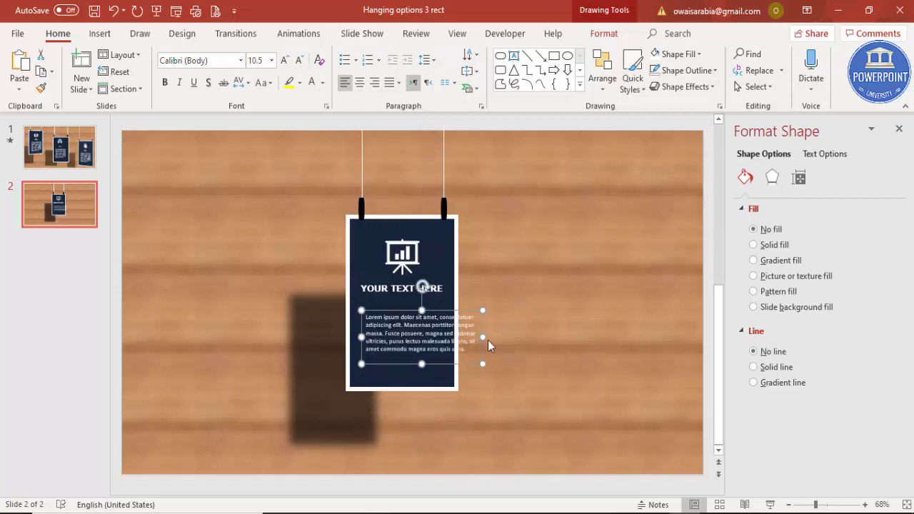
{"action": "left_click_drag", "start_coordinate": [485, 336], "coordinate": [453, 332]}
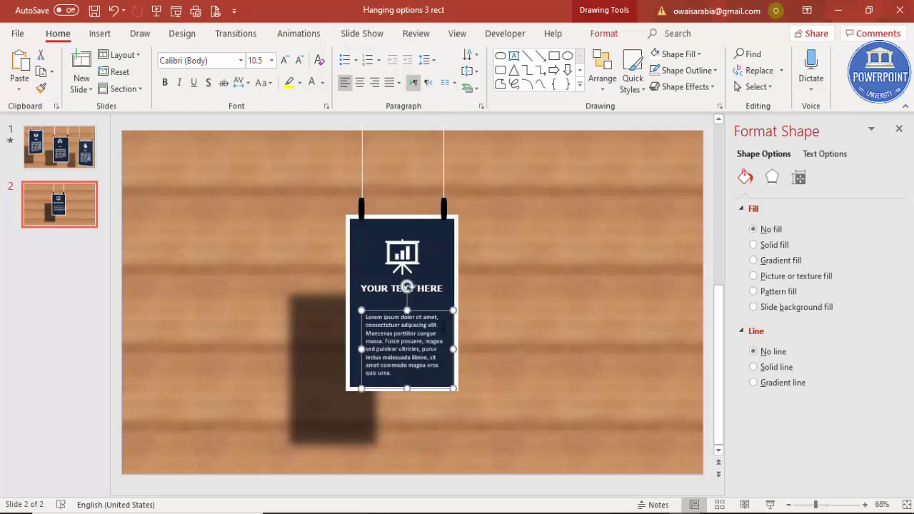
{"action": "left_click", "coordinate": [391, 84]}
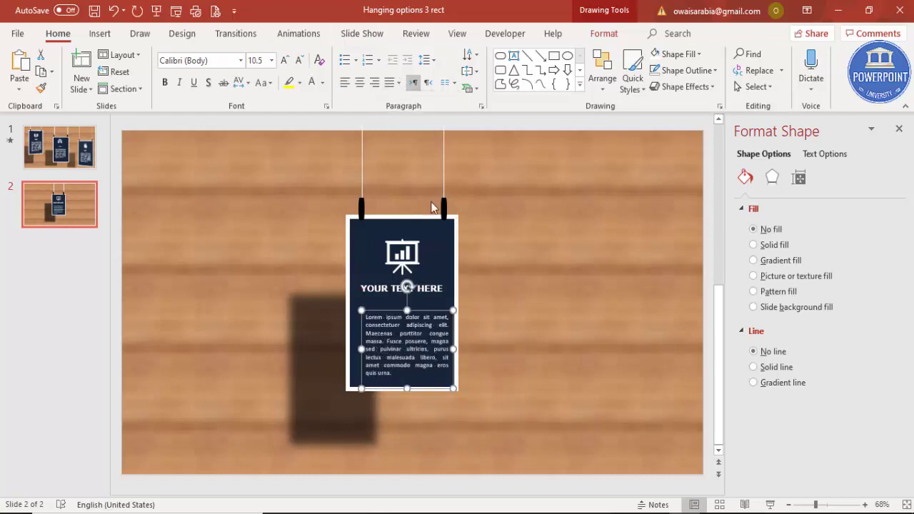
{"action": "left_click_drag", "start_coordinate": [432, 306], "coordinate": [430, 300]}
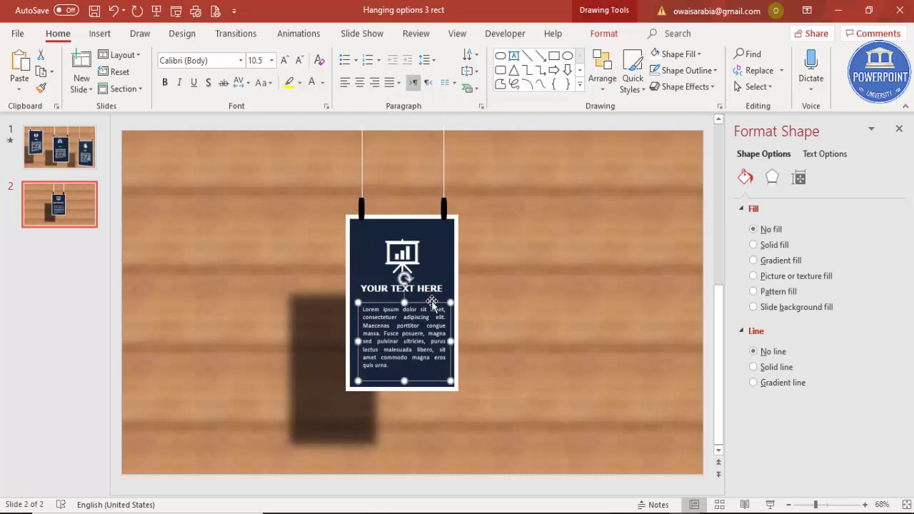
{"action": "left_click", "coordinate": [530, 255]}
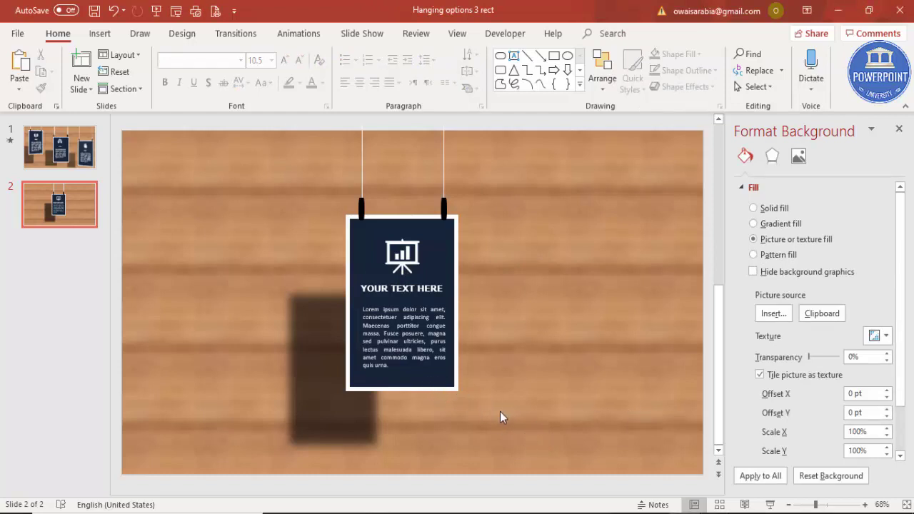
Step: Select all the card's parts and group them into one object
{"action": "left_click_drag", "start_coordinate": [521, 420], "coordinate": [315, 89]}
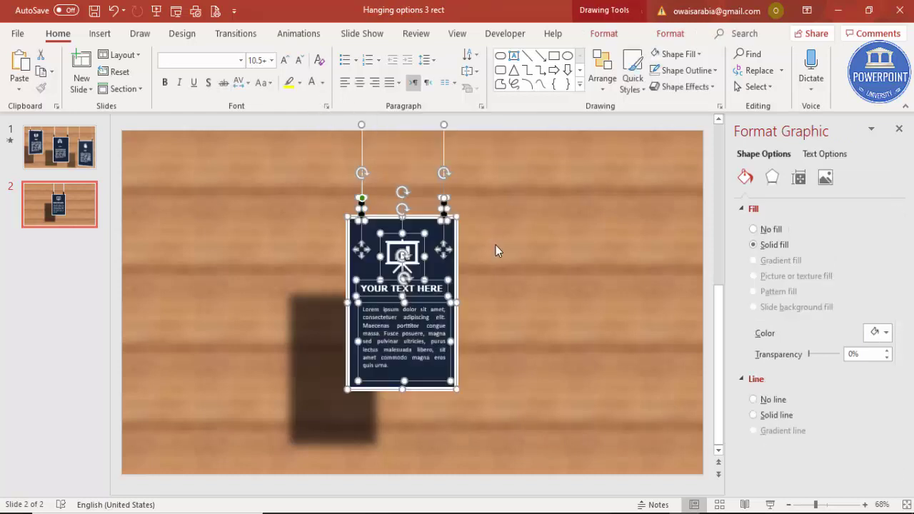
{"action": "key", "text": "ctrl+g"}
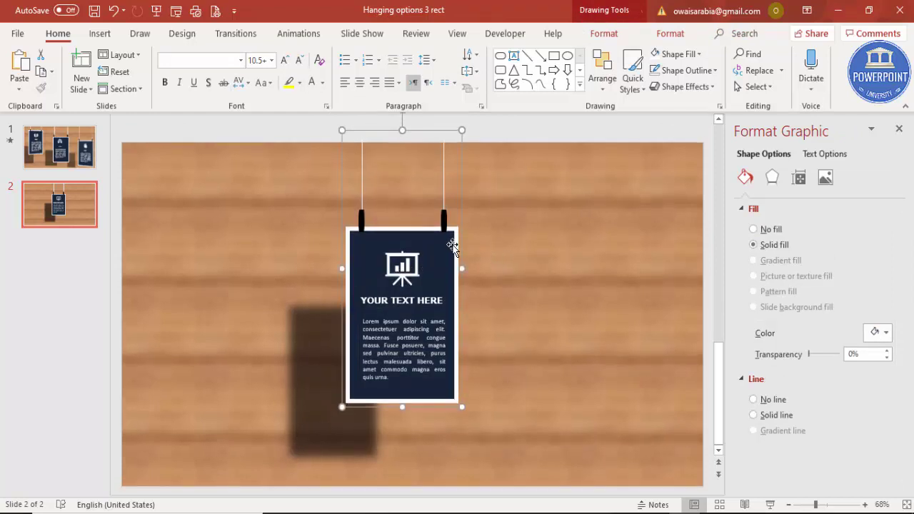
{"action": "left_click_drag", "start_coordinate": [452, 241], "coordinate": [509, 245]}
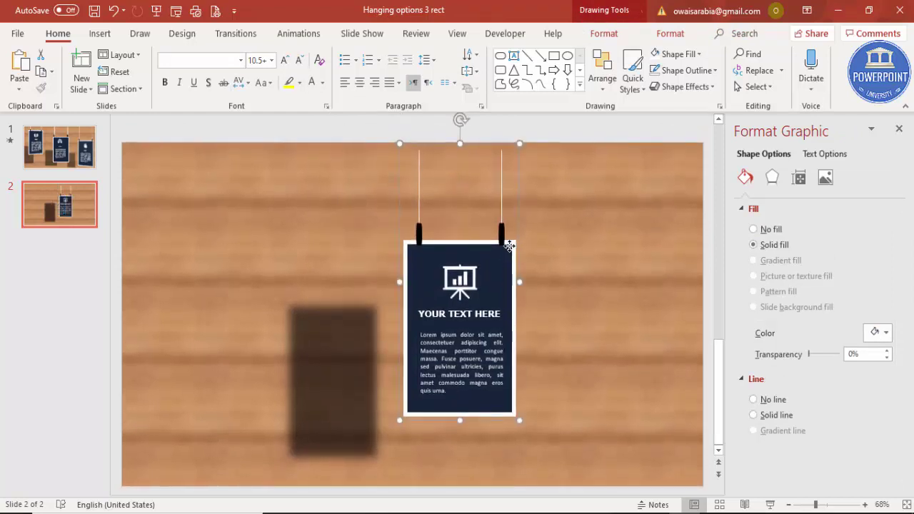
{"action": "key", "text": "ctrl+z"}
Step: Duplicate the card and arrange three cards across the slide at staggered heights
{"action": "key", "text": "ctrl+d"}
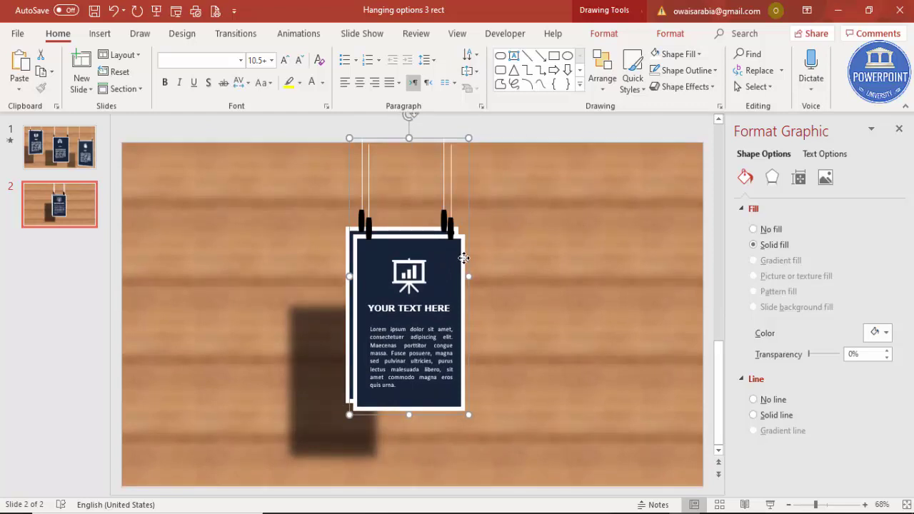
{"action": "left_click_drag", "start_coordinate": [464, 258], "coordinate": [254, 209]}
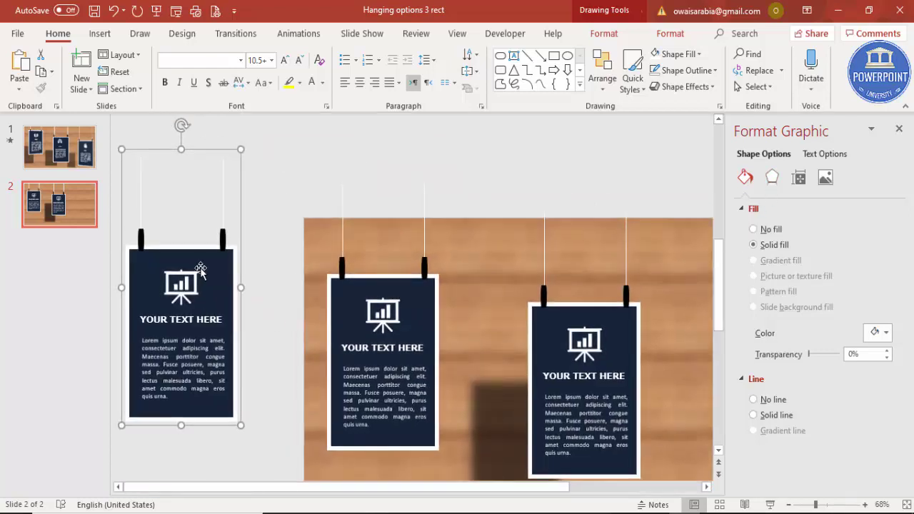
{"action": "left_click_drag", "start_coordinate": [200, 267], "coordinate": [672, 314]}
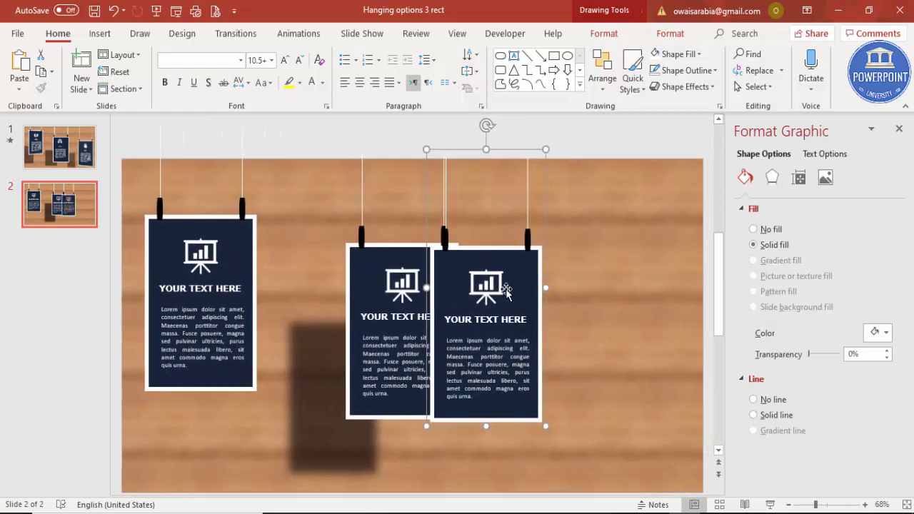
{"action": "left_click_drag", "start_coordinate": [507, 292], "coordinate": [639, 330]}
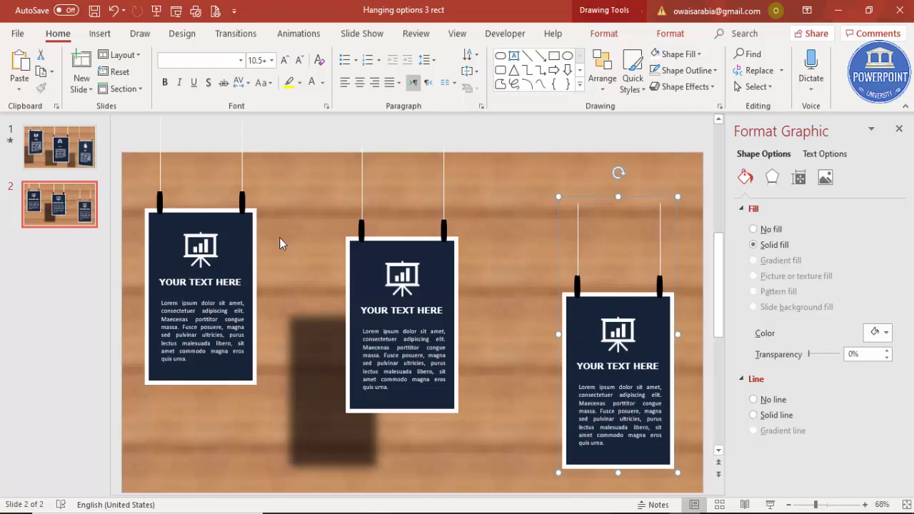
Step: Tilt the left card with the Perspective: Right 3-D preset (X 340°, perspective 45°)
{"action": "left_click", "coordinate": [250, 227]}
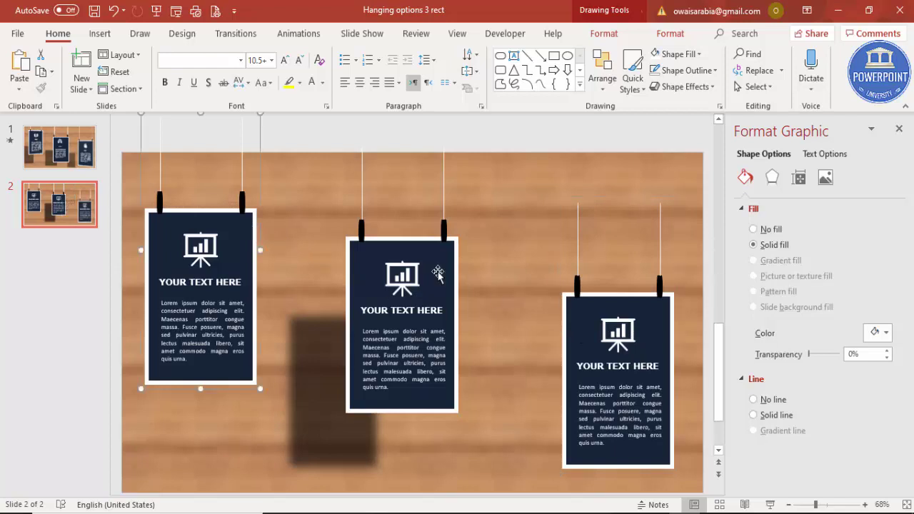
{"action": "left_click", "coordinate": [777, 180]}
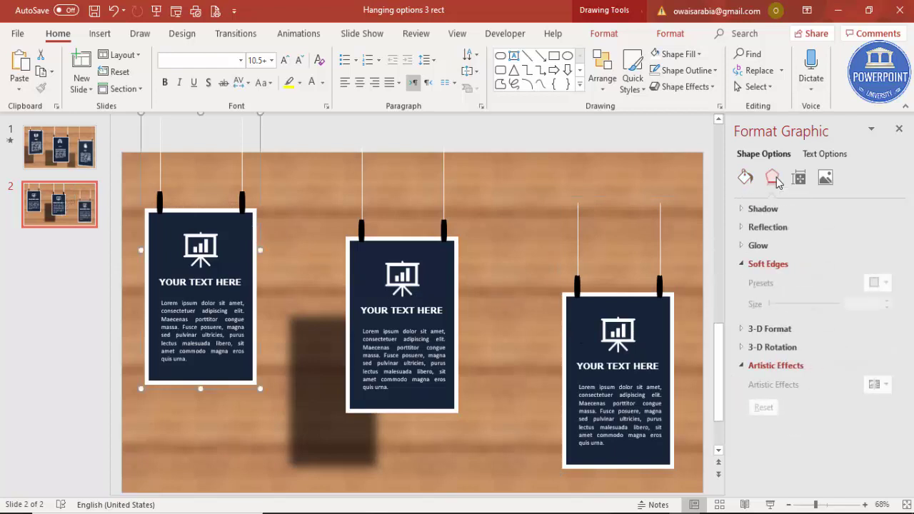
{"action": "left_click", "coordinate": [741, 347]}
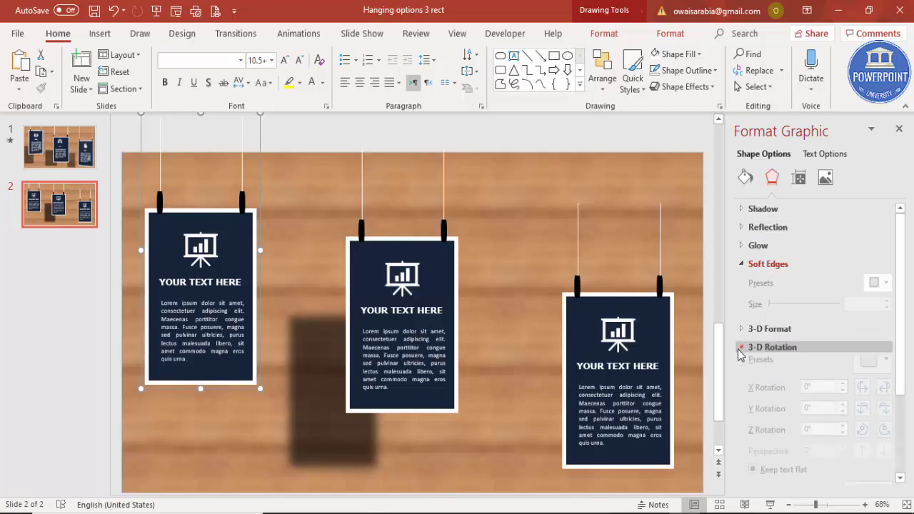
{"action": "left_click", "coordinate": [877, 371]}
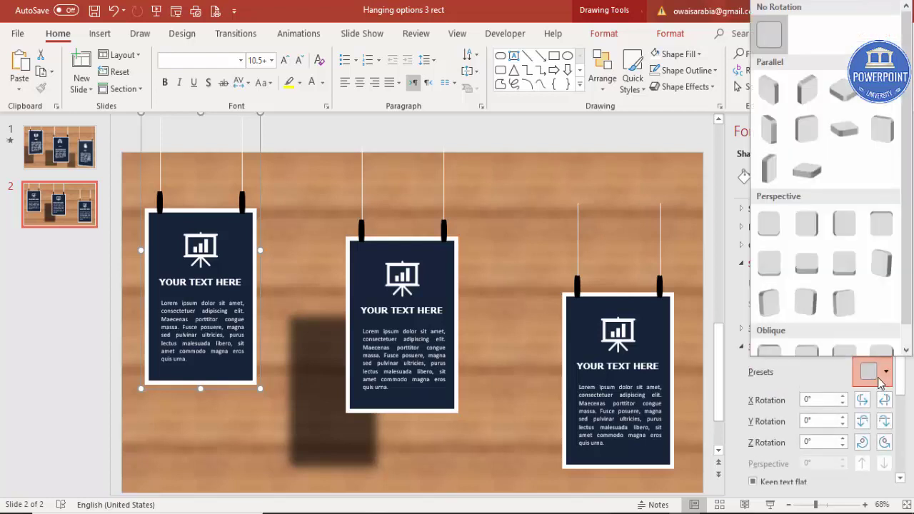
{"action": "left_click", "coordinate": [842, 236]}
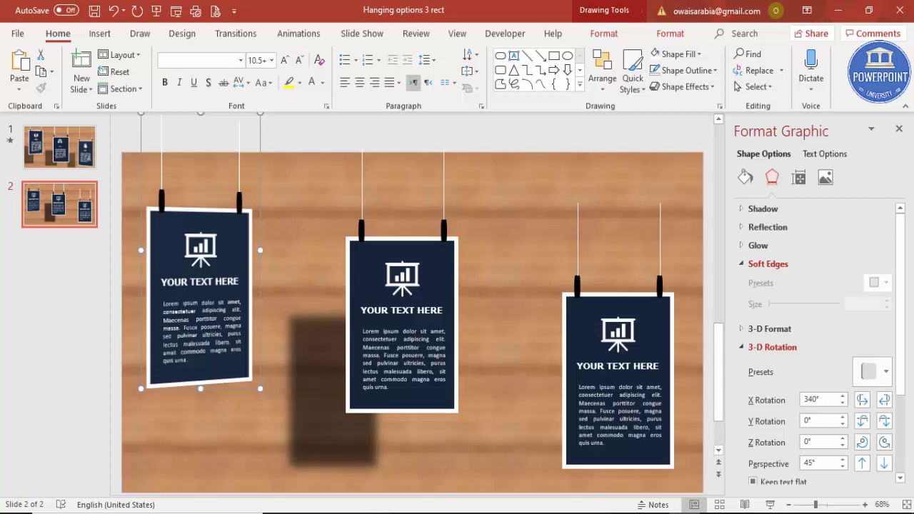
{"action": "left_click", "coordinate": [578, 217]}
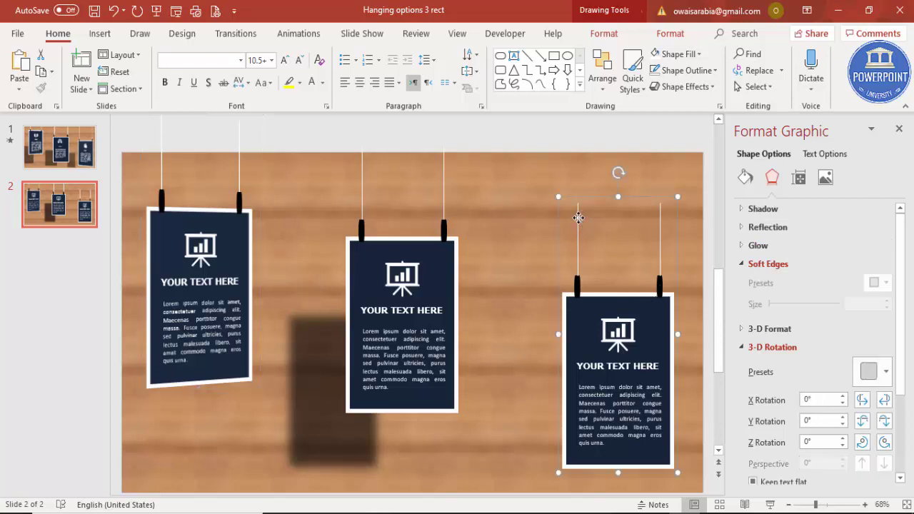
Step: Redraw the right card's left string and lengthen its right string above the slide's top edge
{"action": "left_click", "coordinate": [578, 217]}
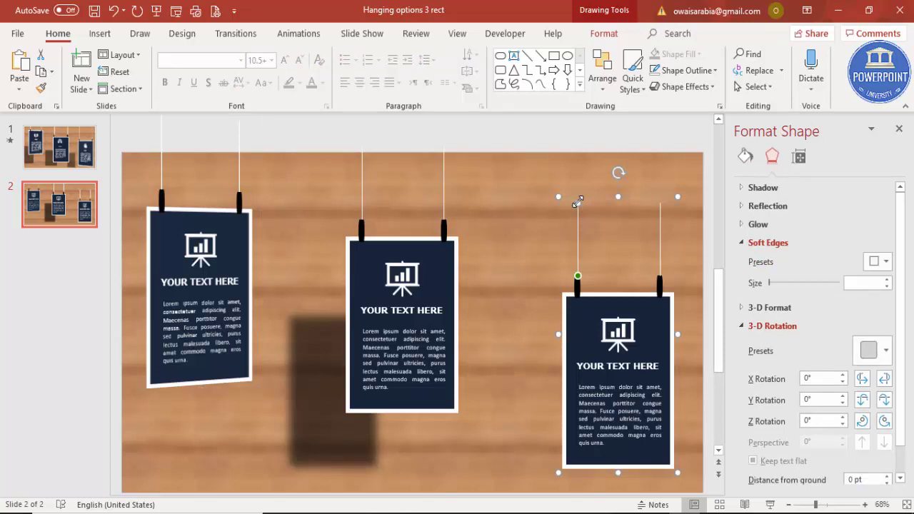
{"action": "key", "text": "Delete"}
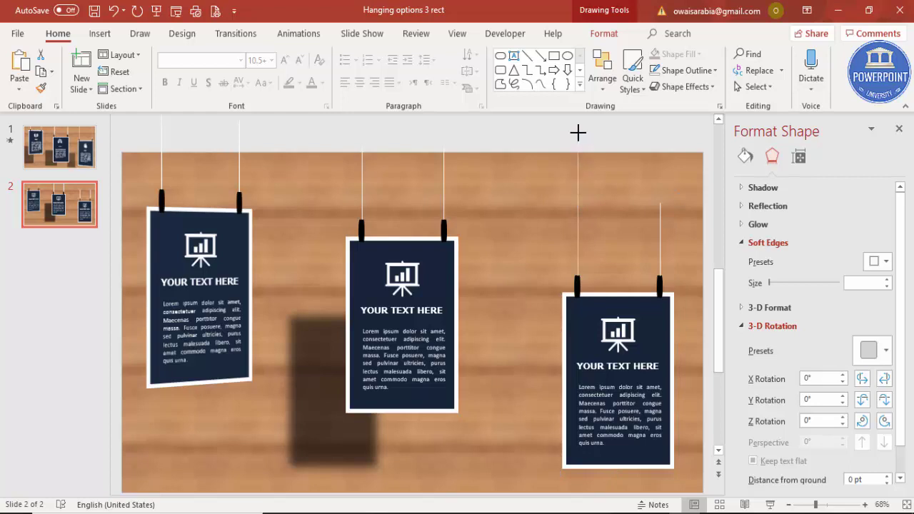
{"action": "left_click_drag", "start_coordinate": [578, 132], "coordinate": [578, 133]}
{"action": "left_click", "coordinate": [658, 227]}
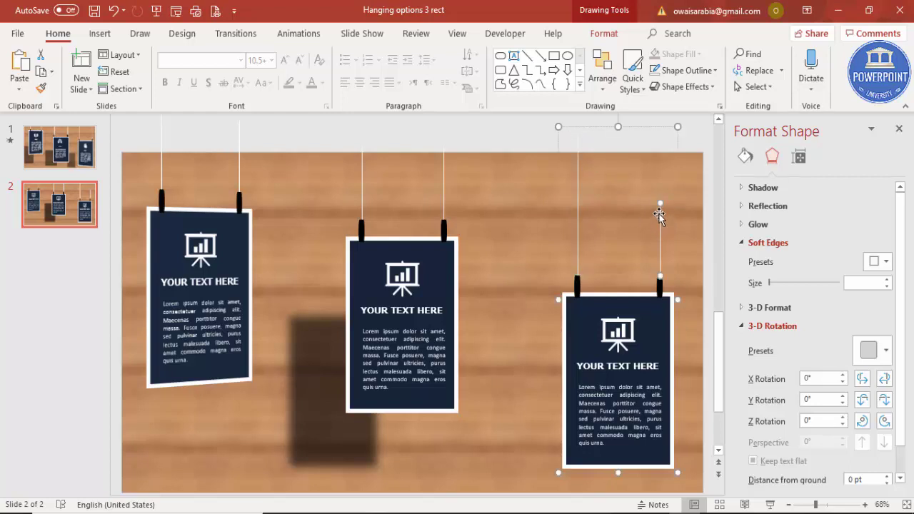
{"action": "left_click_drag", "start_coordinate": [662, 203], "coordinate": [660, 148]}
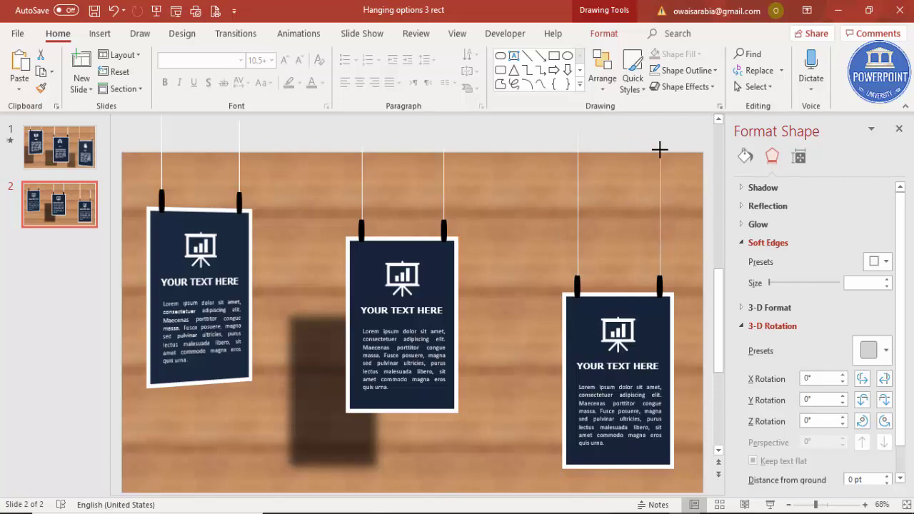
Step: Tilt the right card with the Perspective: Left 3-D rotation preset (20° X, 45° perspective)
{"action": "left_click", "coordinate": [656, 128]}
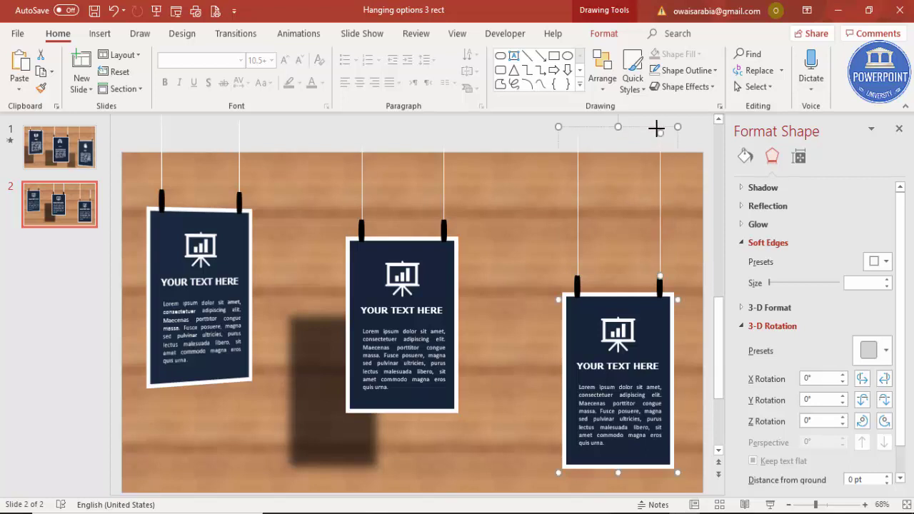
{"action": "left_click", "coordinate": [497, 249]}
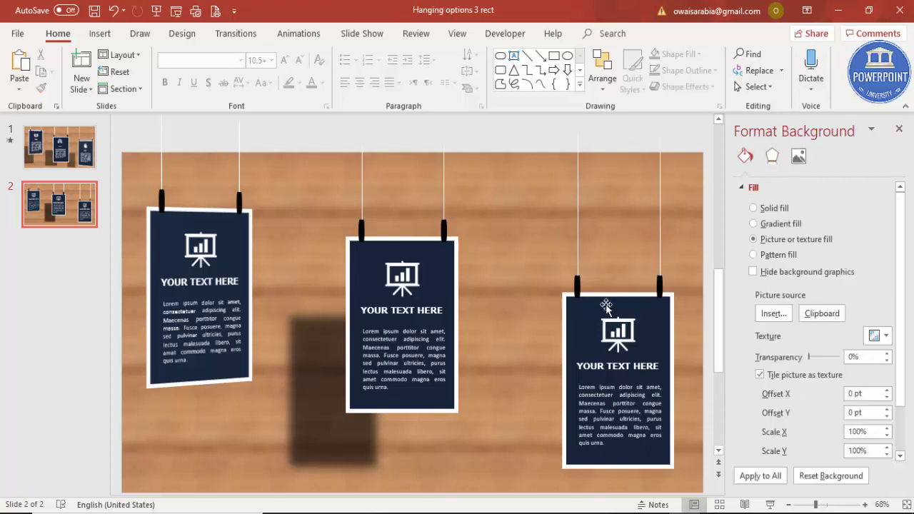
{"action": "left_click", "coordinate": [657, 310]}
{"action": "left_click", "coordinate": [772, 177]}
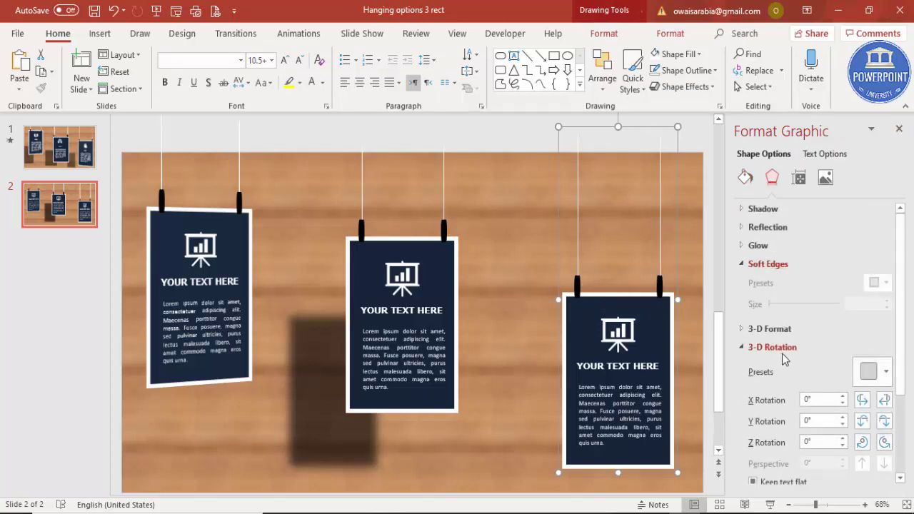
{"action": "left_click", "coordinate": [869, 371]}
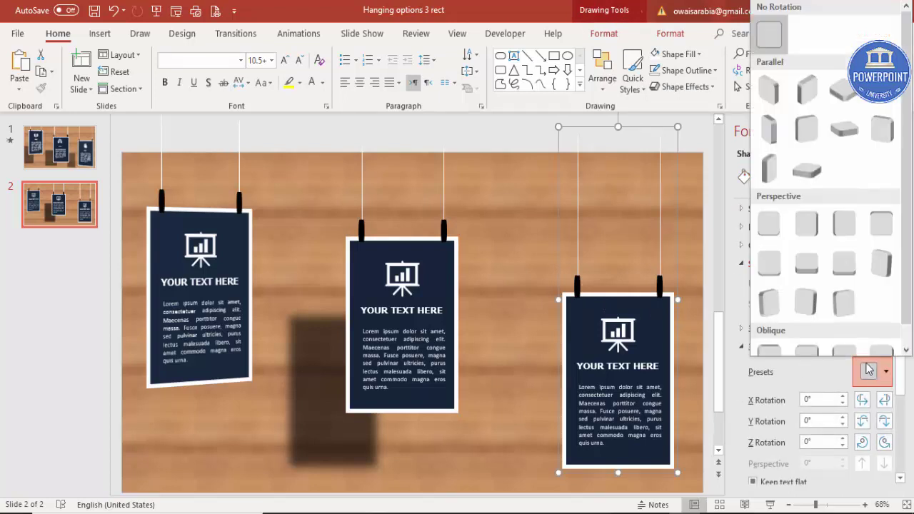
{"action": "left_click", "coordinate": [816, 234]}
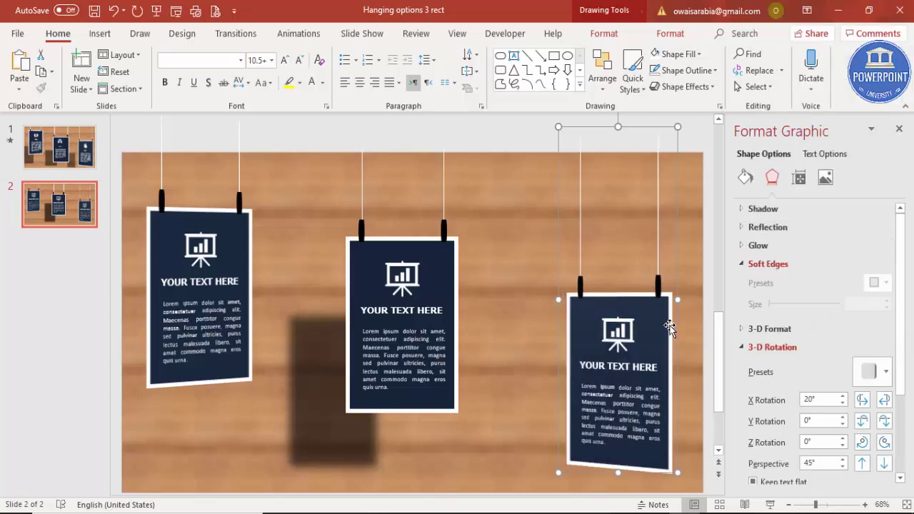
{"action": "left_click", "coordinate": [521, 331]}
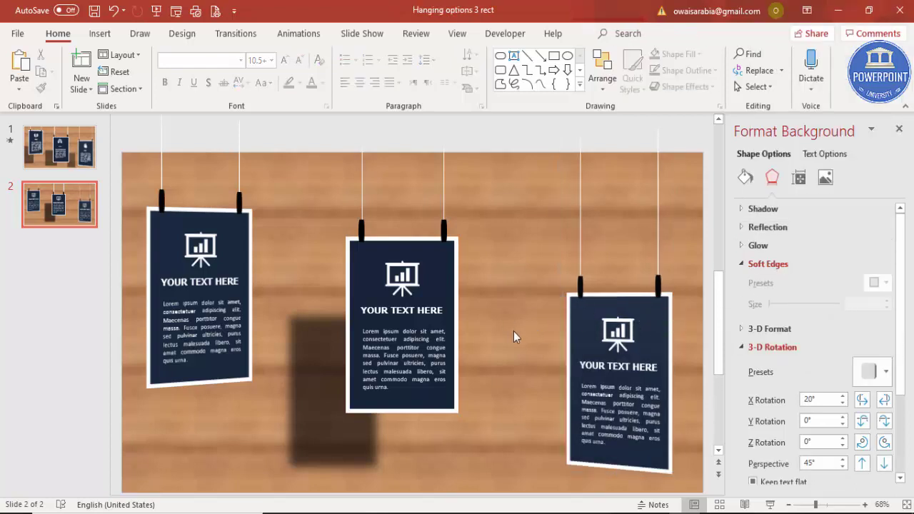
{"action": "left_click", "coordinate": [308, 357]}
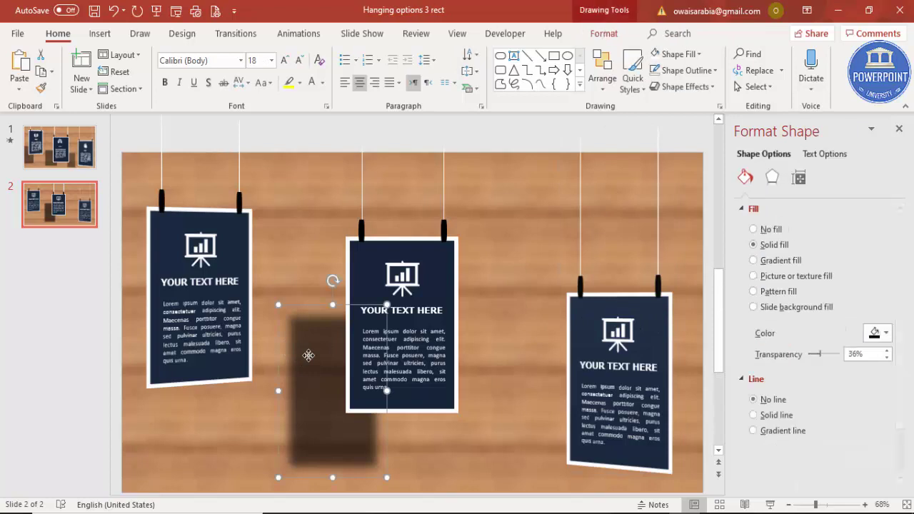
Step: Duplicate the blurred shadow, tilt it in perspective, send it to back, and size it 2.63 × 1.76 in
{"action": "left_click_drag", "start_coordinate": [309, 355], "coordinate": [457, 388]}
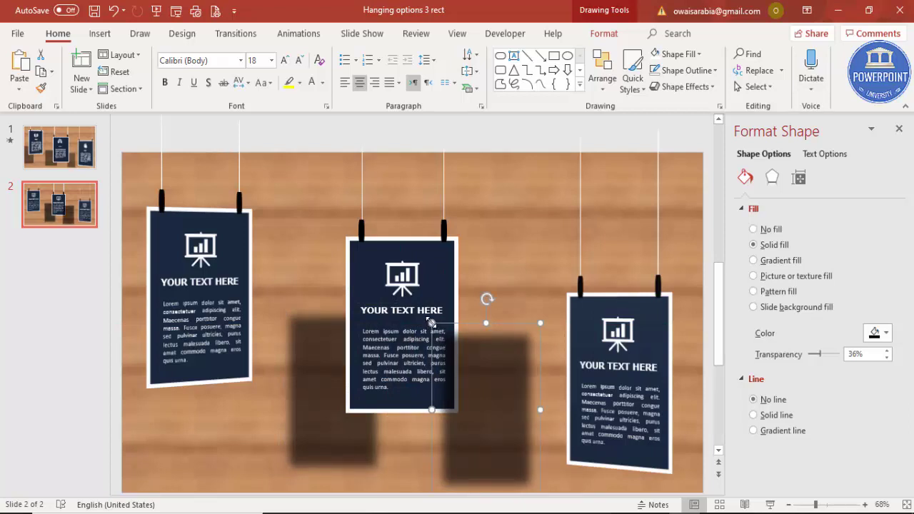
{"action": "left_click_drag", "start_coordinate": [432, 323], "coordinate": [445, 347]}
{"action": "left_click_drag", "start_coordinate": [498, 412], "coordinate": [493, 408]}
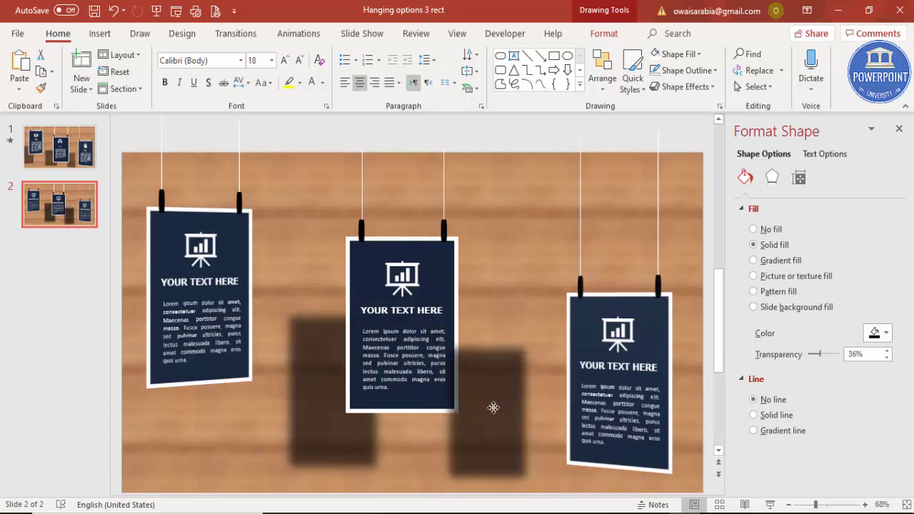
{"action": "left_click", "coordinate": [773, 178]}
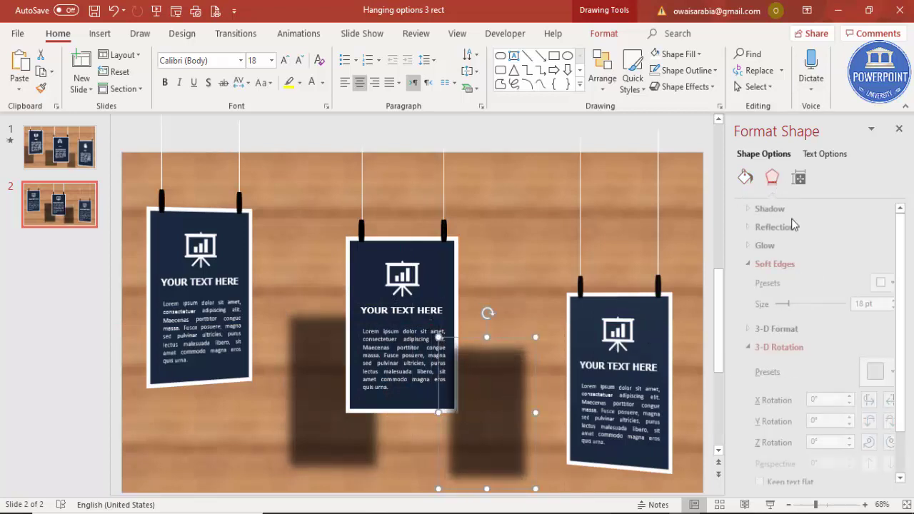
{"action": "left_click", "coordinate": [887, 372]}
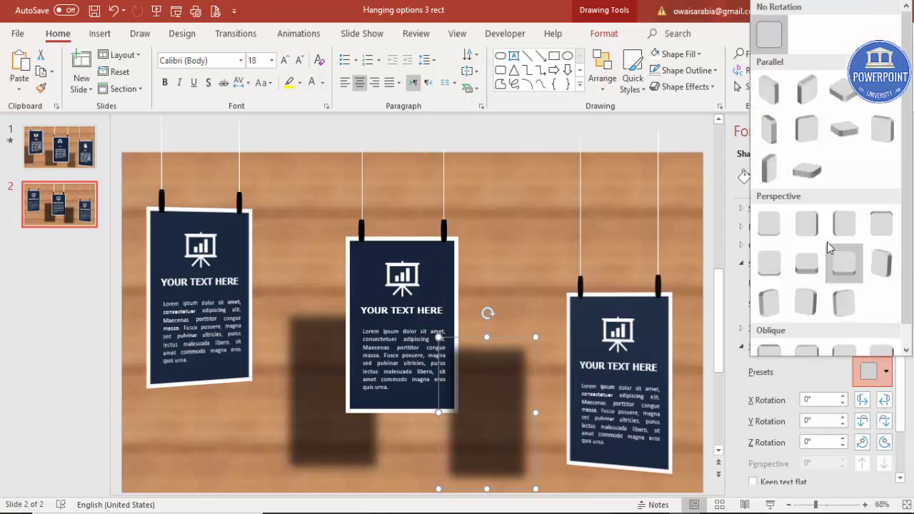
{"action": "left_click", "coordinate": [806, 223]}
{"action": "mouse_move", "coordinate": [519, 427]}
{"action": "left_mouse_down"}
{"action": "mouse_move", "coordinate": [508, 424]}
{"action": "mouse_move", "coordinate": [525, 423]}
{"action": "left_mouse_up"}
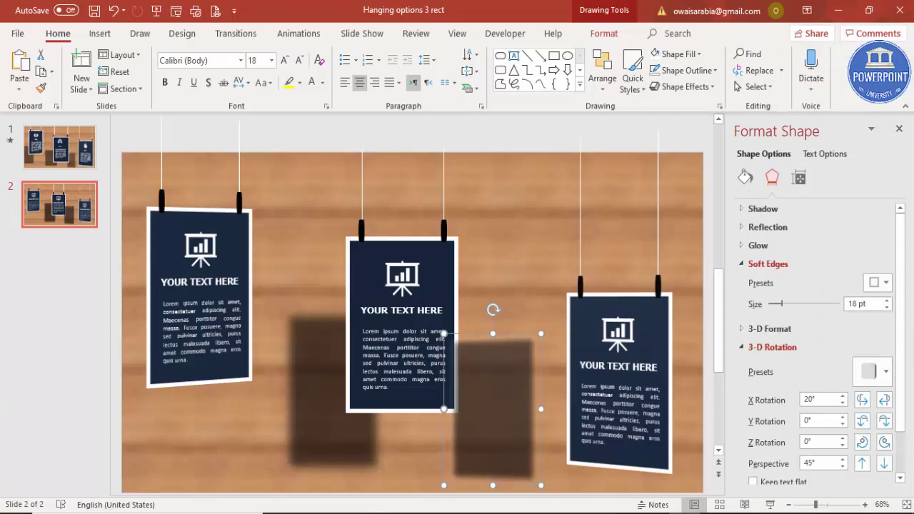
{"action": "left_click", "coordinate": [603, 33]}
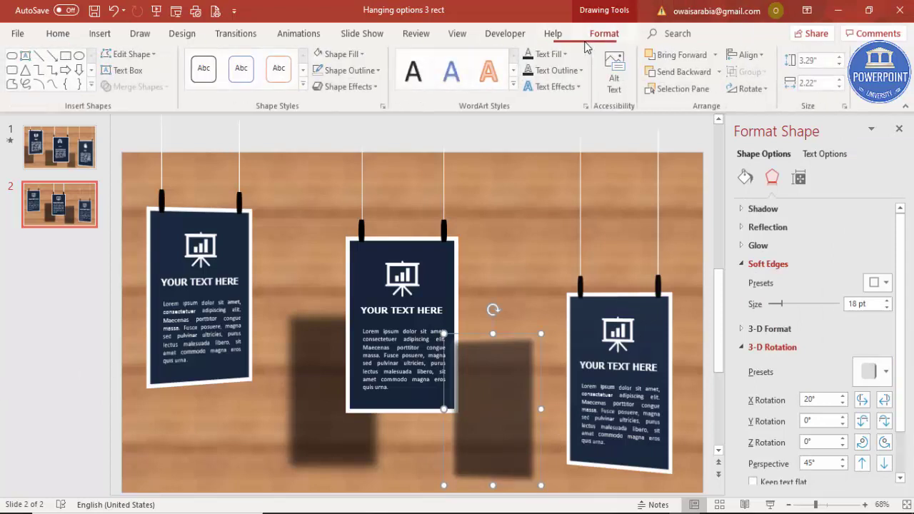
{"action": "left_click", "coordinate": [720, 72]}
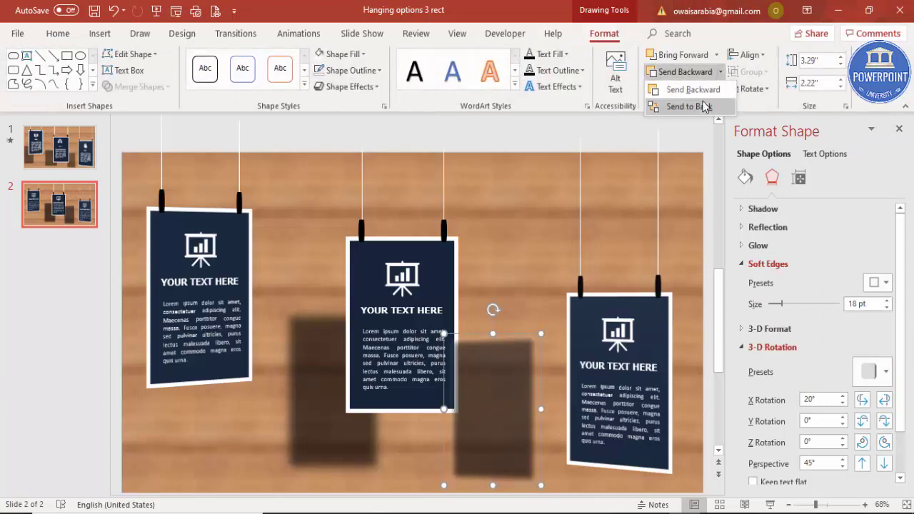
{"action": "left_click", "coordinate": [693, 105]}
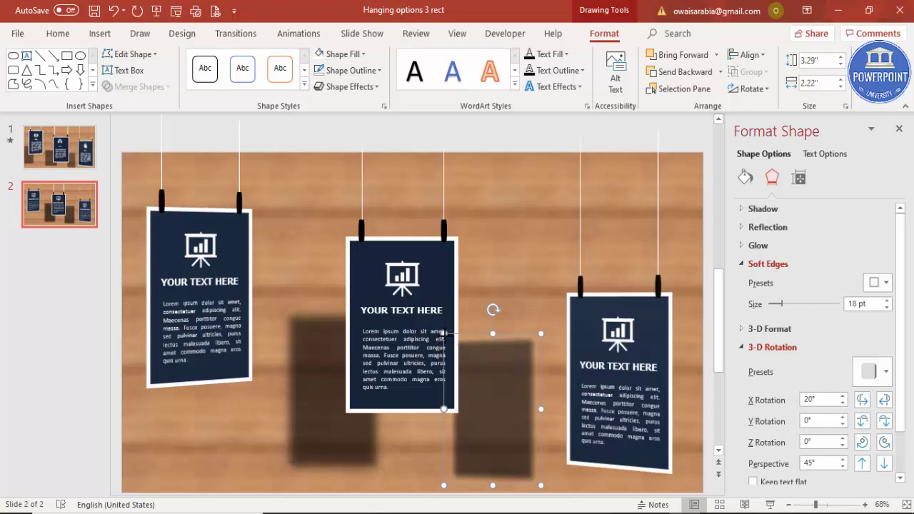
{"action": "left_click_drag", "start_coordinate": [444, 333], "coordinate": [475, 398]}
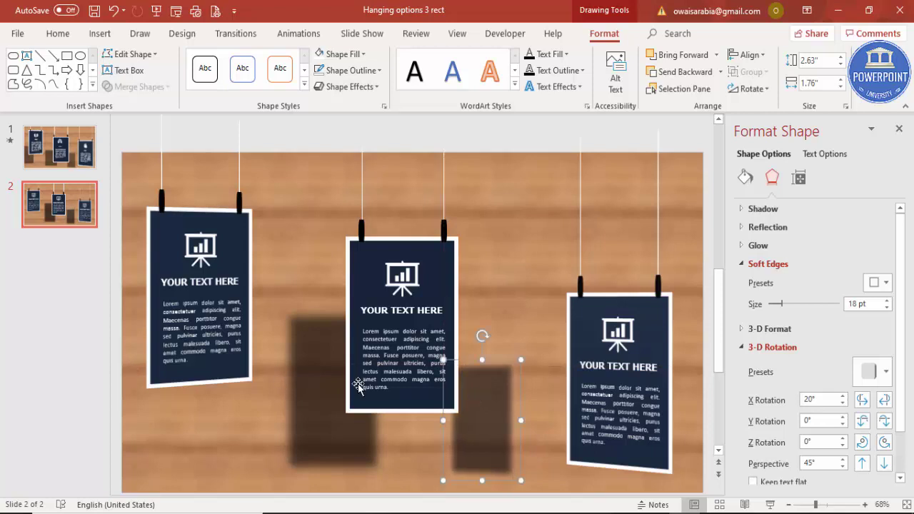
Step: Move the larger shadow under the left card, resize it to 3.21 × 2.1 in, and send it behind
{"action": "left_click", "coordinate": [323, 328]}
{"action": "left_click_drag", "start_coordinate": [324, 334], "coordinate": [243, 337]}
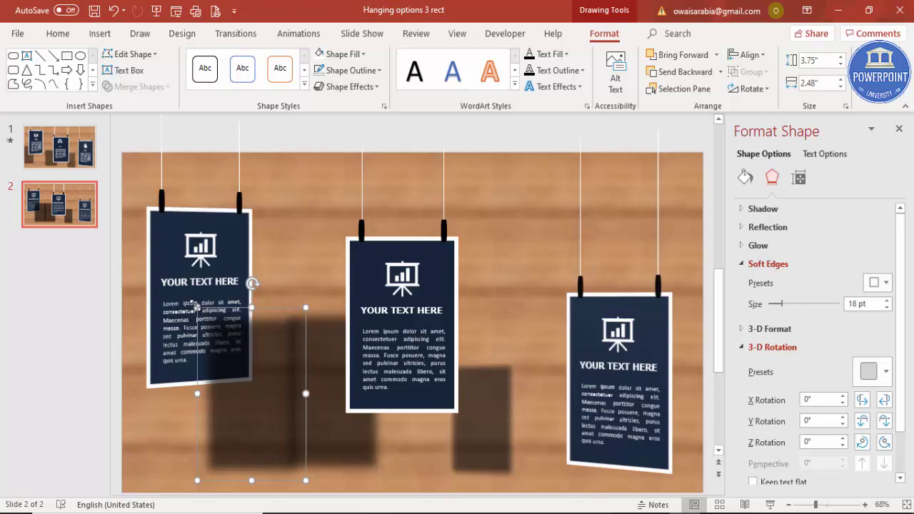
{"action": "left_click_drag", "start_coordinate": [194, 304], "coordinate": [212, 333]}
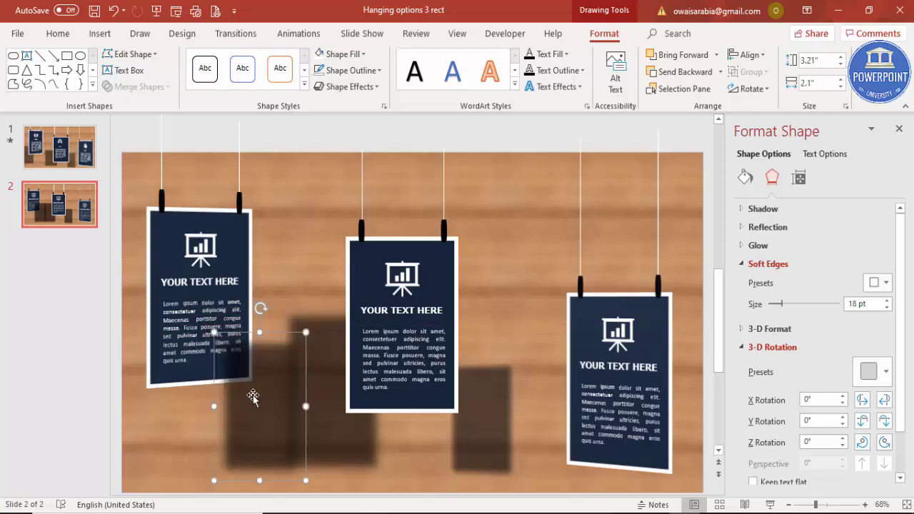
{"action": "left_click_drag", "start_coordinate": [255, 393], "coordinate": [143, 353]}
{"action": "left_click", "coordinate": [720, 72]}
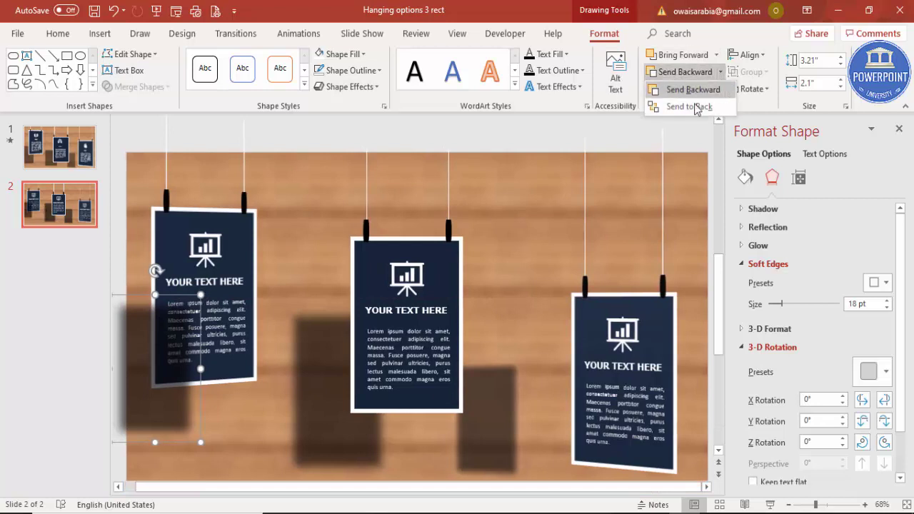
{"action": "left_click", "coordinate": [691, 105]}
{"action": "left_click", "coordinate": [540, 225]}
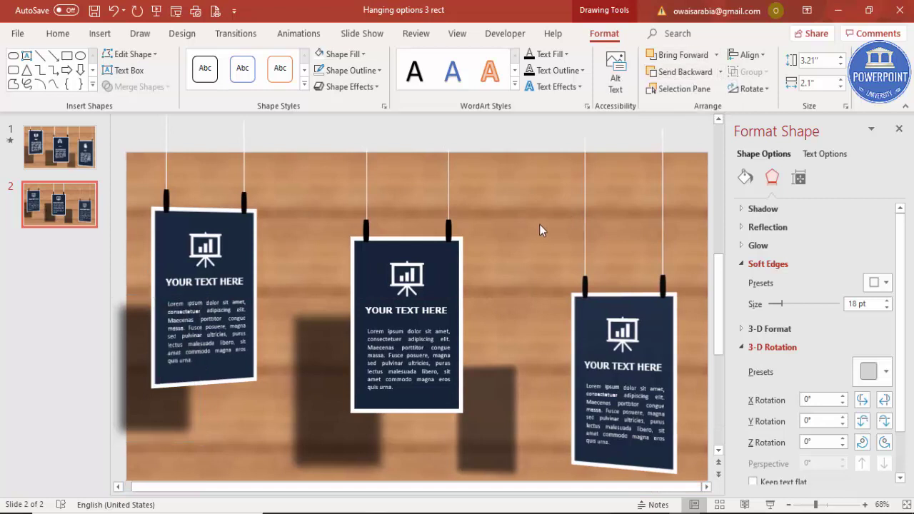